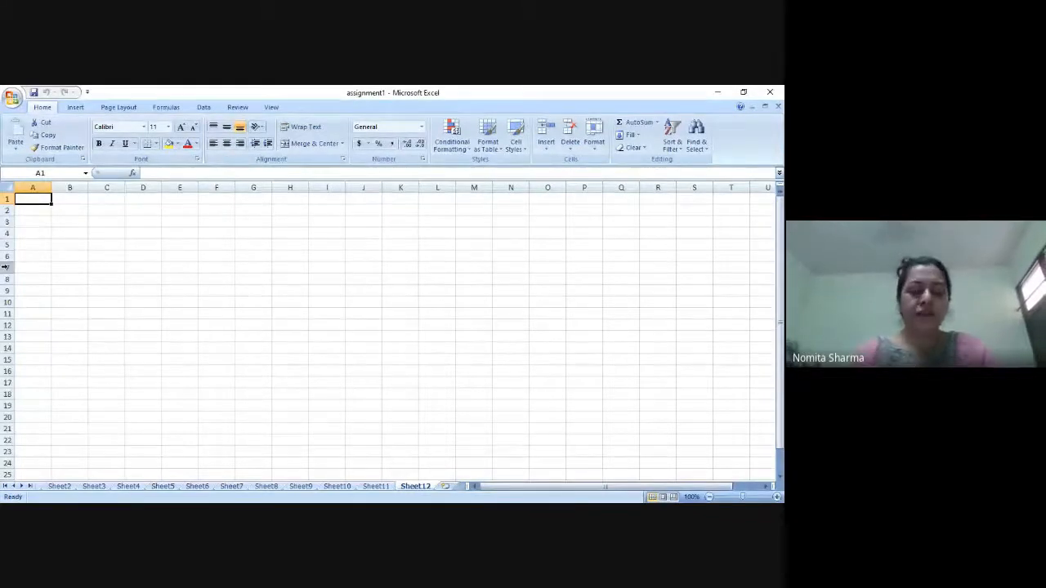
Enter the heading Roll_No in cell A1.
{"action": "type", "text": "Roll"}
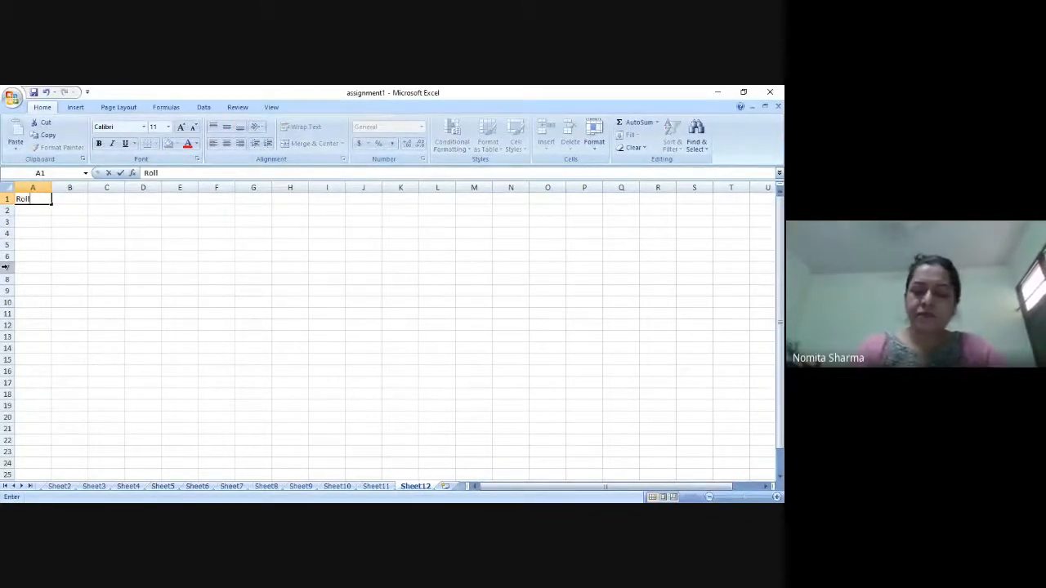
{"action": "type", "text": "_No"}
{"action": "key", "text": "Return"}
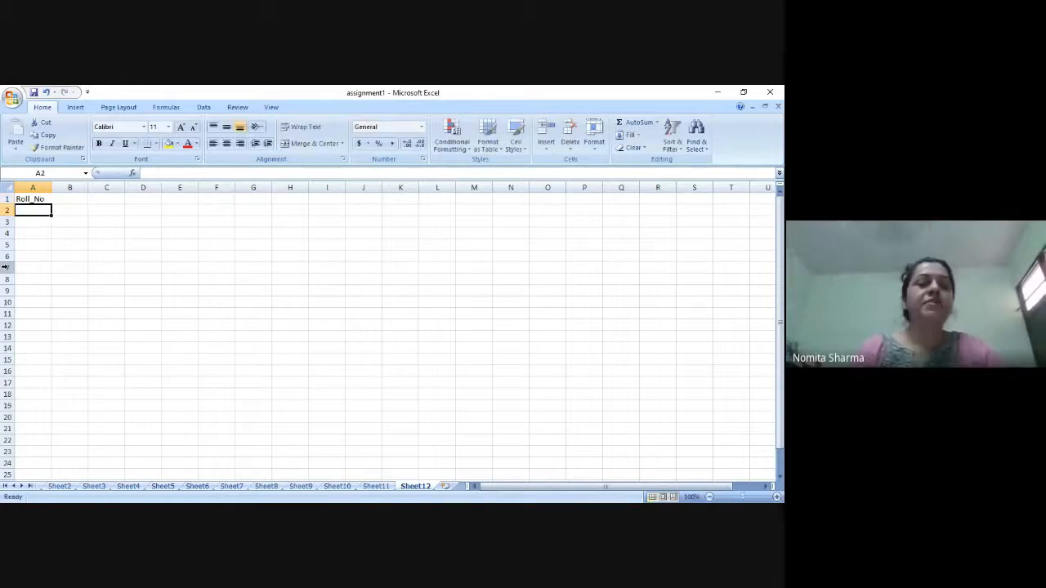
Enter the heading Name in cell B1.
{"action": "key", "text": "Up"}
{"action": "key", "text": "Right"}
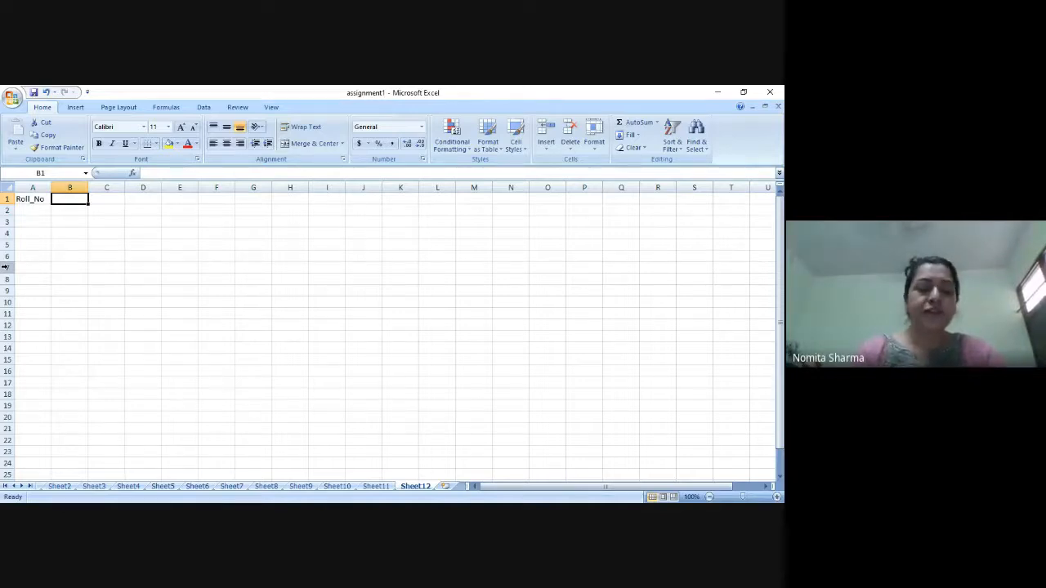
{"action": "key", "text": "alt+Tab"}
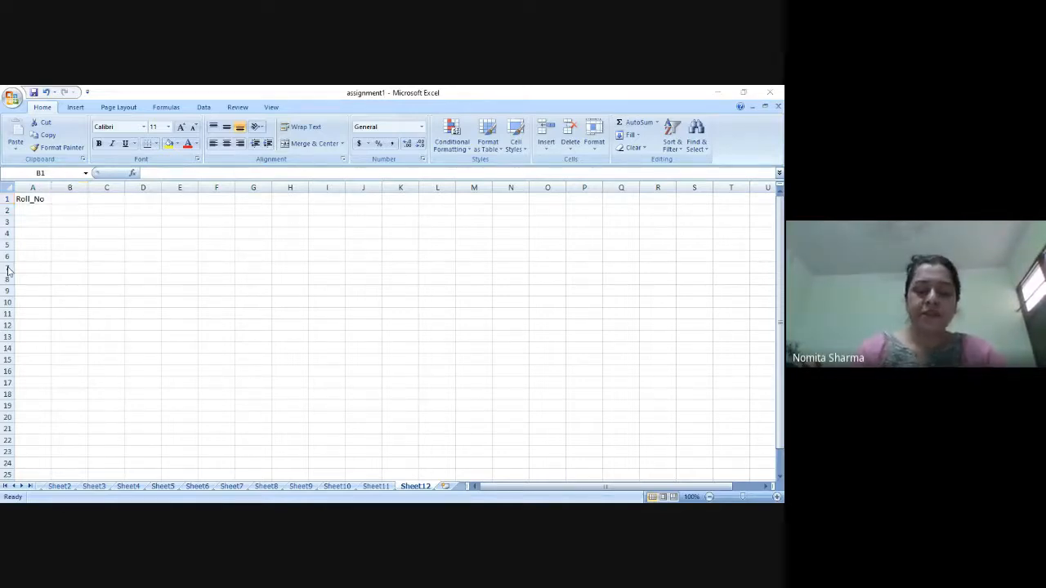
{"action": "key", "text": "alt+Tab"}
{"action": "key", "text": "Down"}
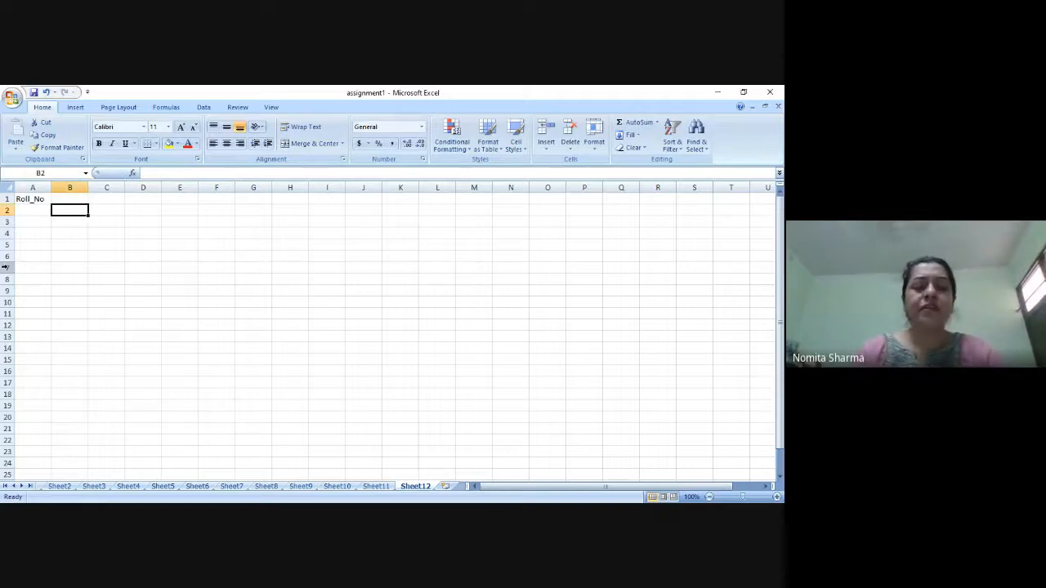
{"action": "key", "text": "Up"}
{"action": "key", "text": "Right"}
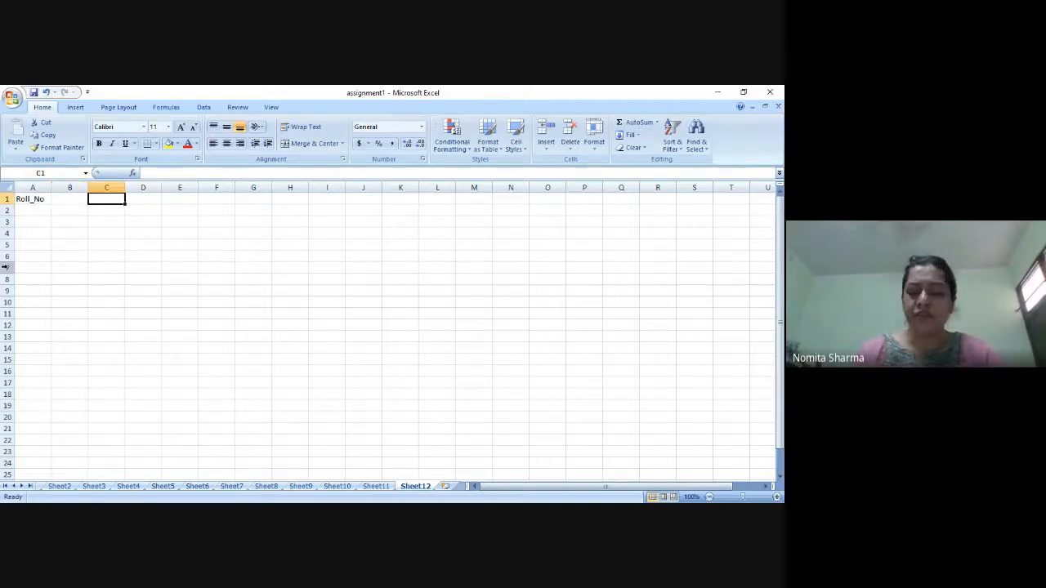
{"action": "key", "text": "Left"}
{"action": "type", "text": "Name"}
{"action": "key", "text": "Right"}
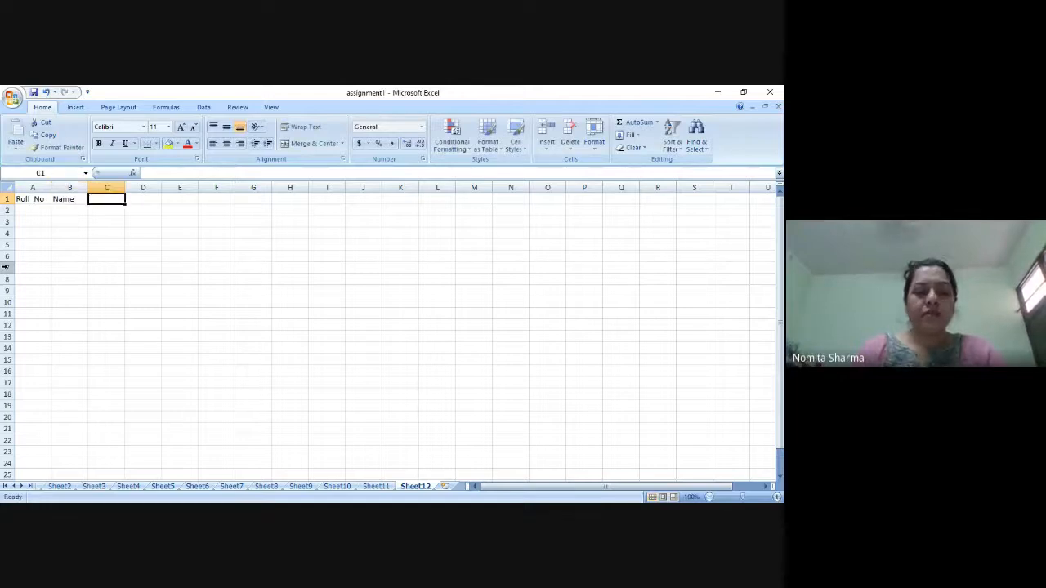
Enter the headings Marks1 in cell C1 and Maraks2 in cell D1.
{"action": "type", "text": "Marks1"}
{"action": "key", "text": "Right"}
{"action": "type", "text": "M"}
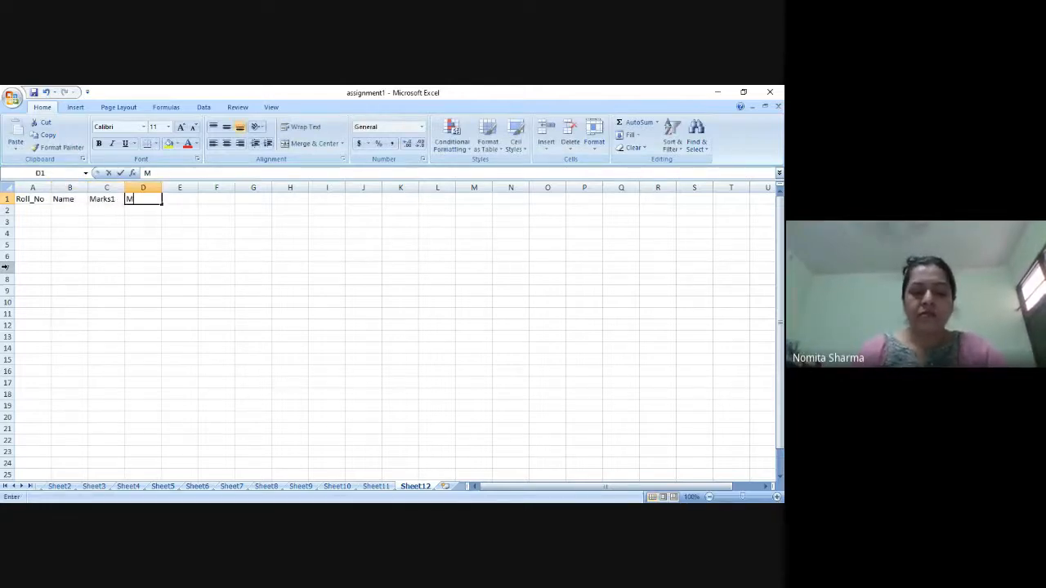
{"action": "type", "text": "araks2"}
{"action": "key", "text": "Return"}
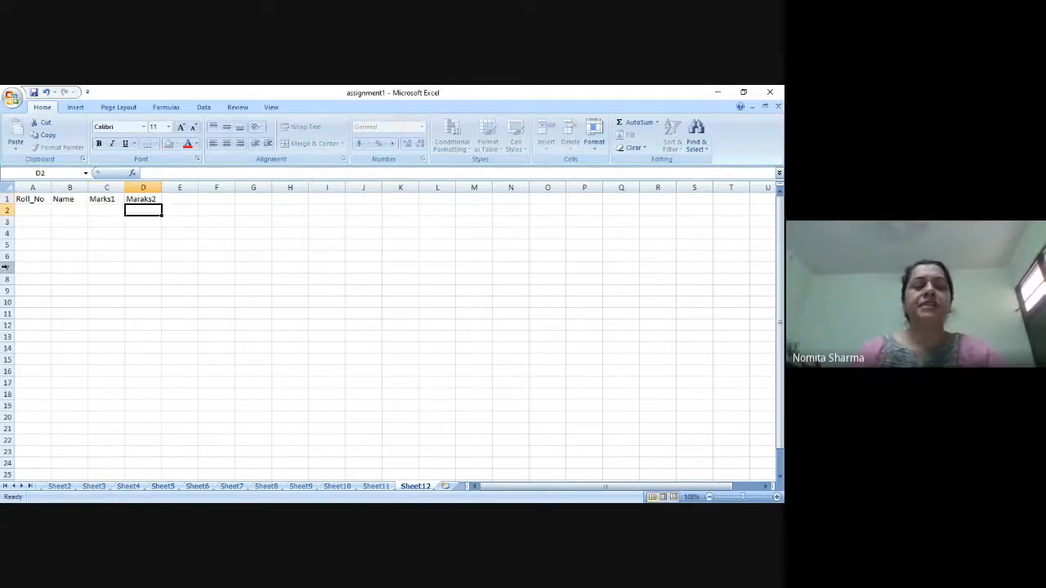
Fill the Roll_No column with the numbers 1 to 8 in cells A2 to A9.
{"action": "key", "text": "Left"}
{"action": "key", "text": "Left"}
{"action": "key", "text": "Left"}
{"action": "type", "text": "1"}
{"action": "key", "text": "Return"}
{"action": "type", "text": "2"}
{"action": "key", "text": "Return"}
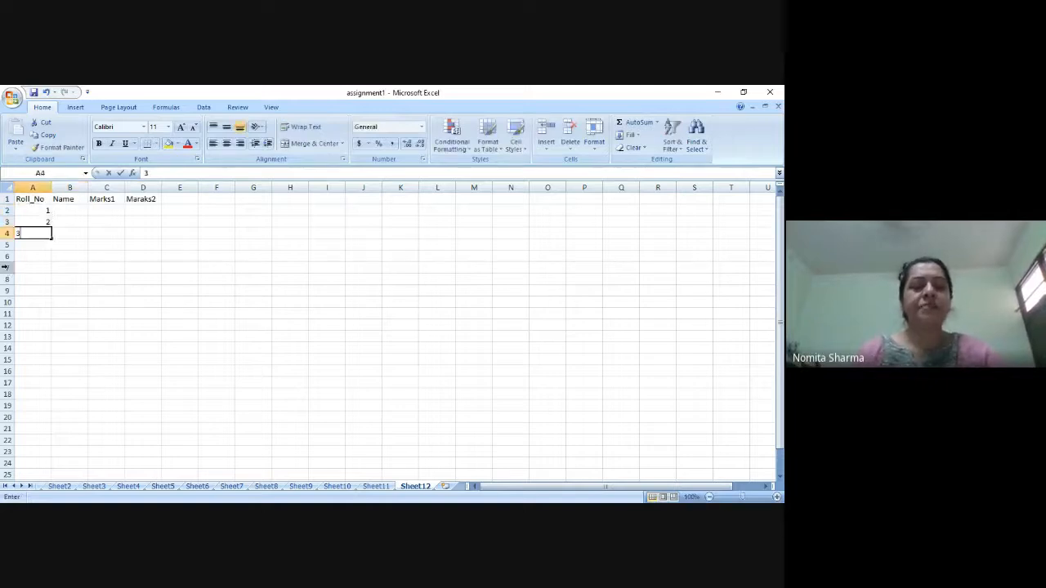
{"action": "type", "text": "3"}
{"action": "key", "text": "Return"}
{"action": "type", "text": "4"}
{"action": "key", "text": "Return"}
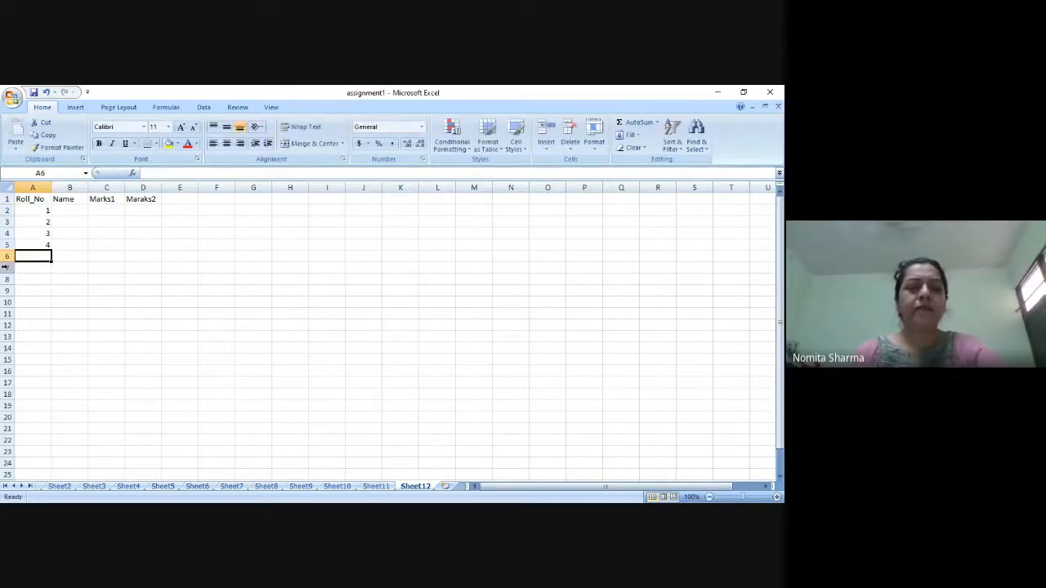
{"action": "type", "text": "5"}
{"action": "key", "text": "Return"}
{"action": "type", "text": "6"}
{"action": "key", "text": "Return"}
{"action": "type", "text": "7"}
{"action": "key", "text": "Return"}
{"action": "type", "text": "8"}
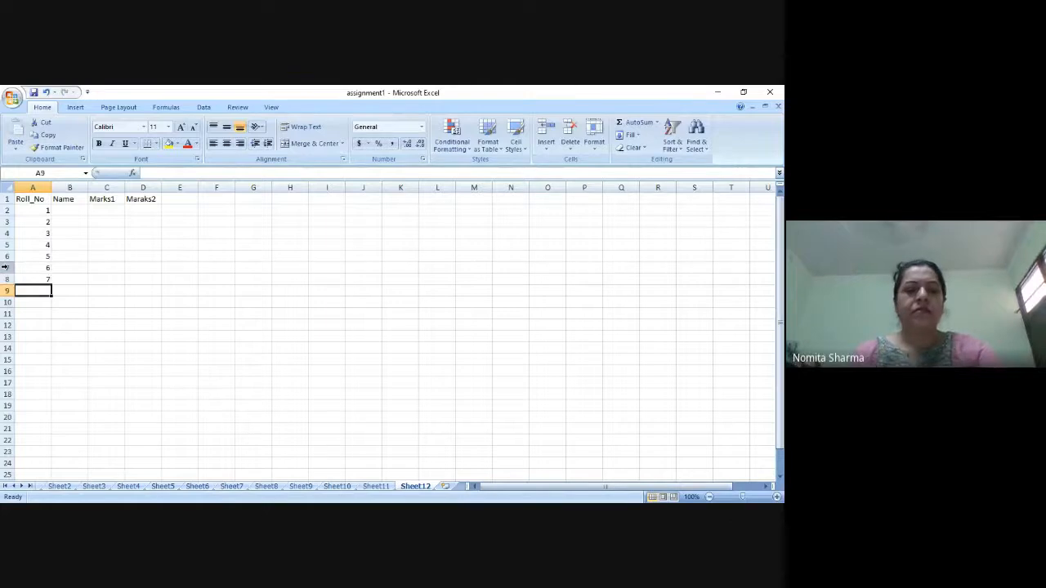
Enter the first four students' names in the Name column, cells B2 to B5.
{"action": "key", "text": "Up"}
{"action": "key", "text": "Up"}
{"action": "key", "text": "Up"}
{"action": "key", "text": "Up"}
{"action": "key", "text": "Up"}
{"action": "key", "text": "Up"}
{"action": "key", "text": "Up"}
{"action": "key", "text": "Right"}
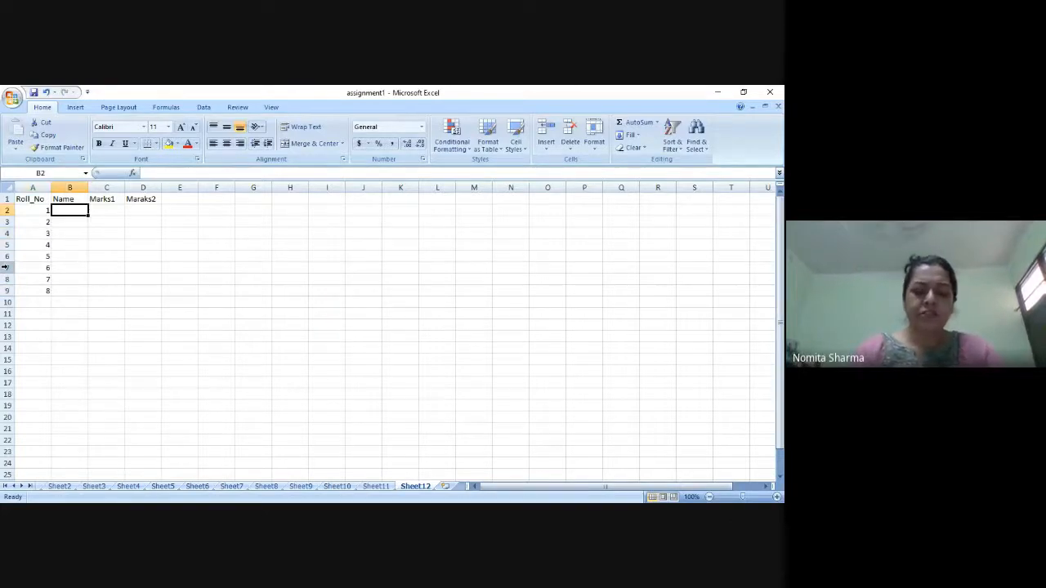
{"action": "type", "text": "Bob"}
{"action": "key", "text": "Return"}
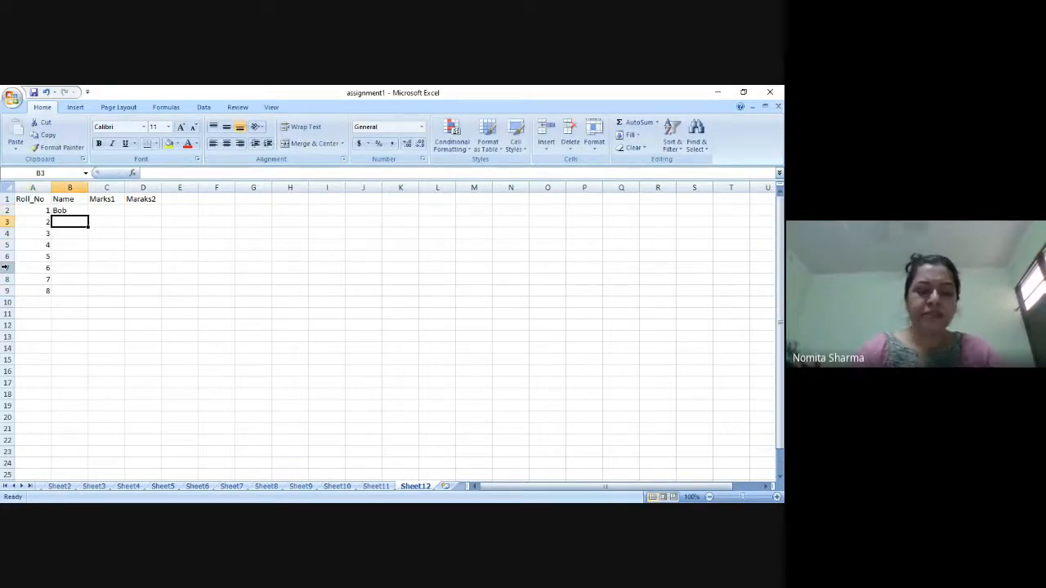
{"action": "type", "text": "Green"}
{"action": "key", "text": "Return"}
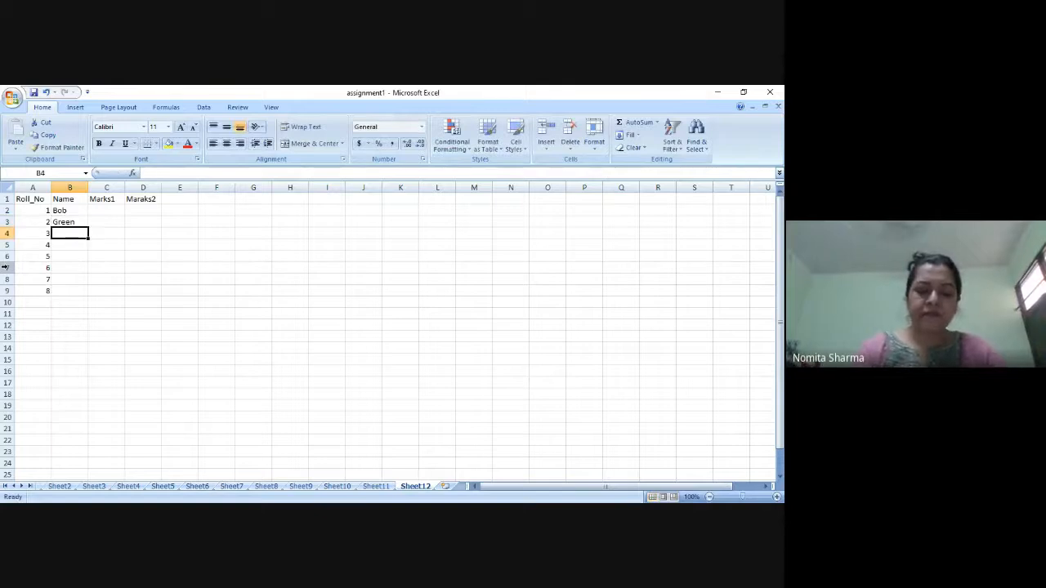
{"action": "type", "text": "Jolly"}
{"action": "key", "text": "Return"}
{"action": "type", "text": "Holly"}
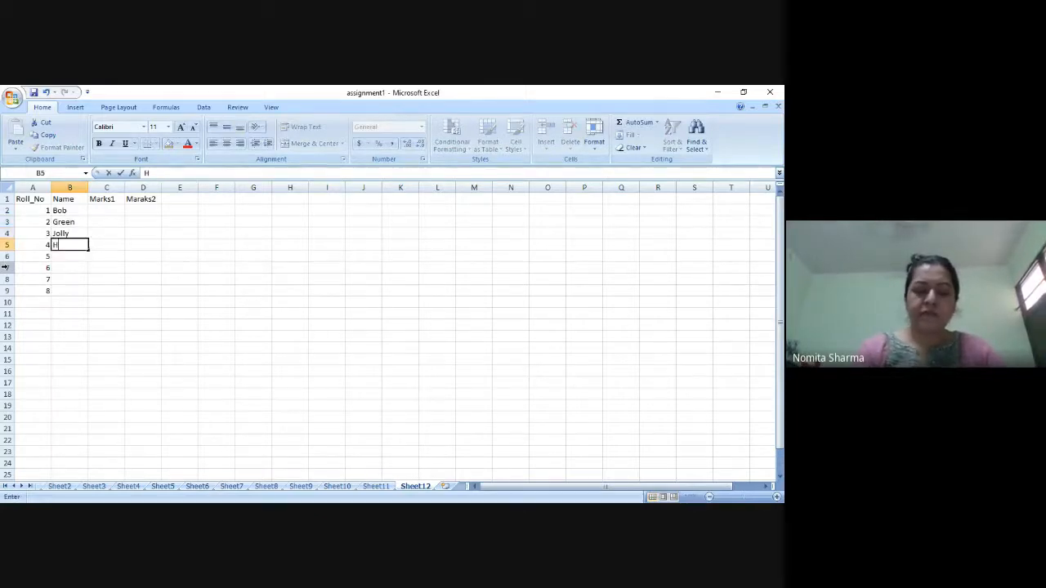
{"action": "key", "text": "Return"}
Enter the remaining four students' names in the Name column, cells B6 to B9.
{"action": "type", "text": "Gary"}
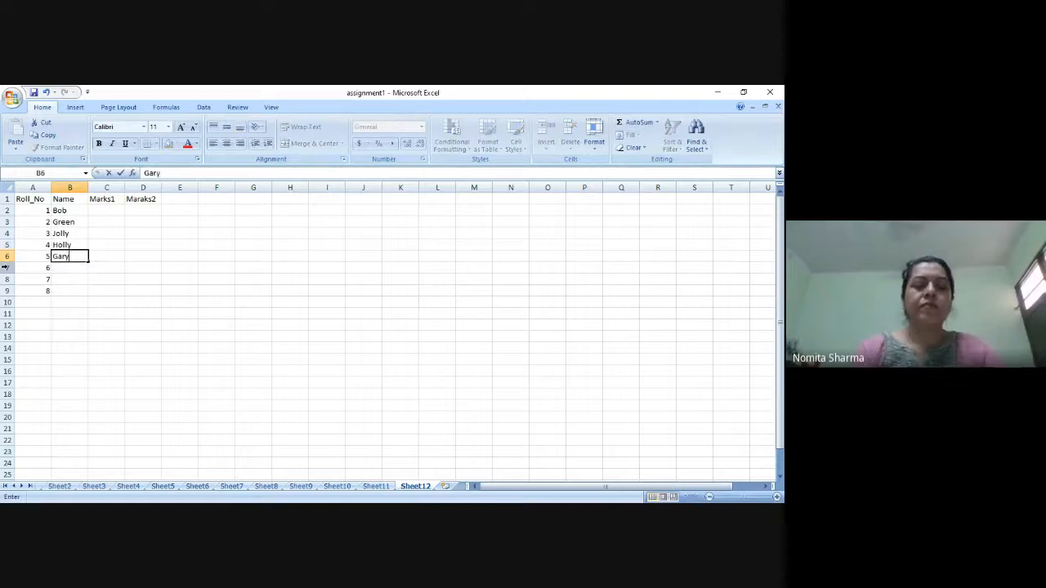
{"action": "key", "text": "Return"}
{"action": "type", "text": "Greey"}
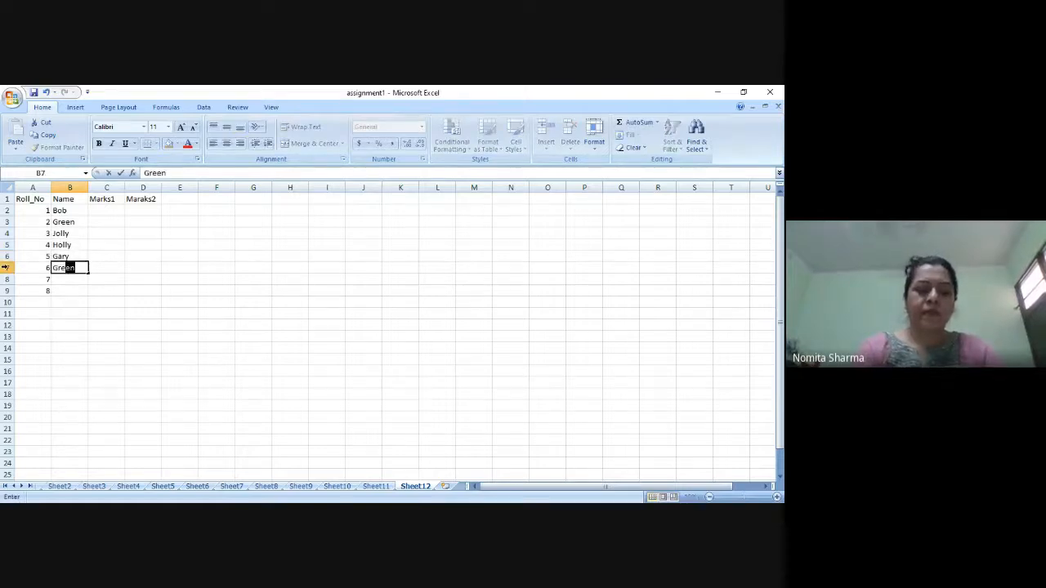
{"action": "key", "text": "Return"}
{"action": "type", "text": "black"}
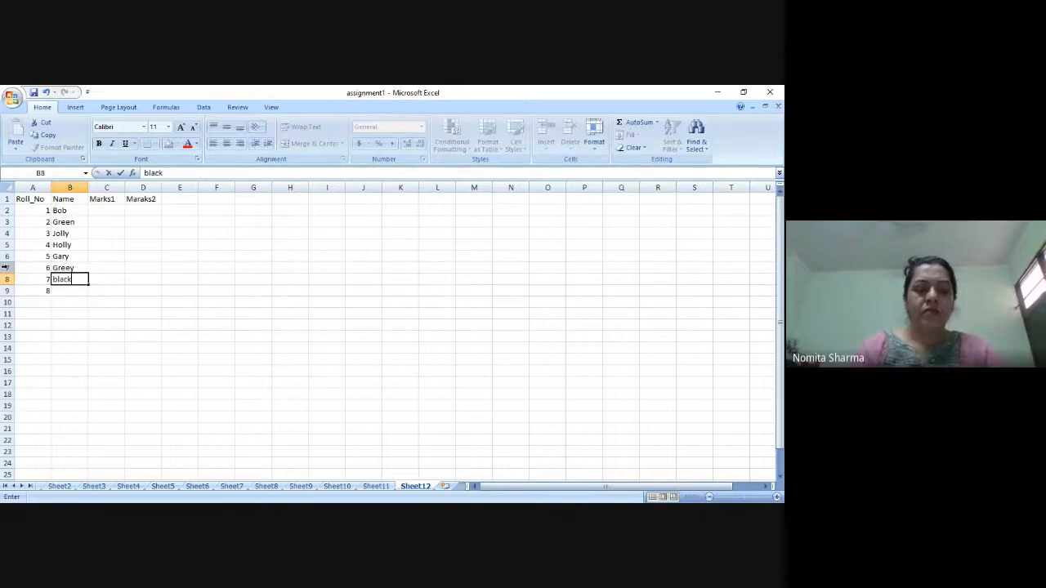
{"action": "key", "text": "Return"}
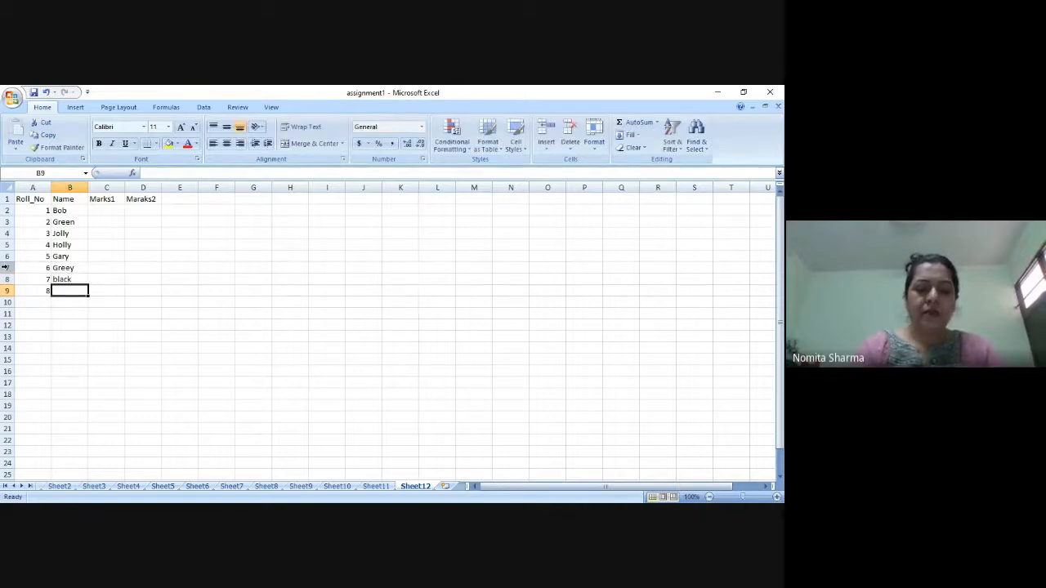
{"action": "type", "text": "tina"}
{"action": "key", "text": "Return"}
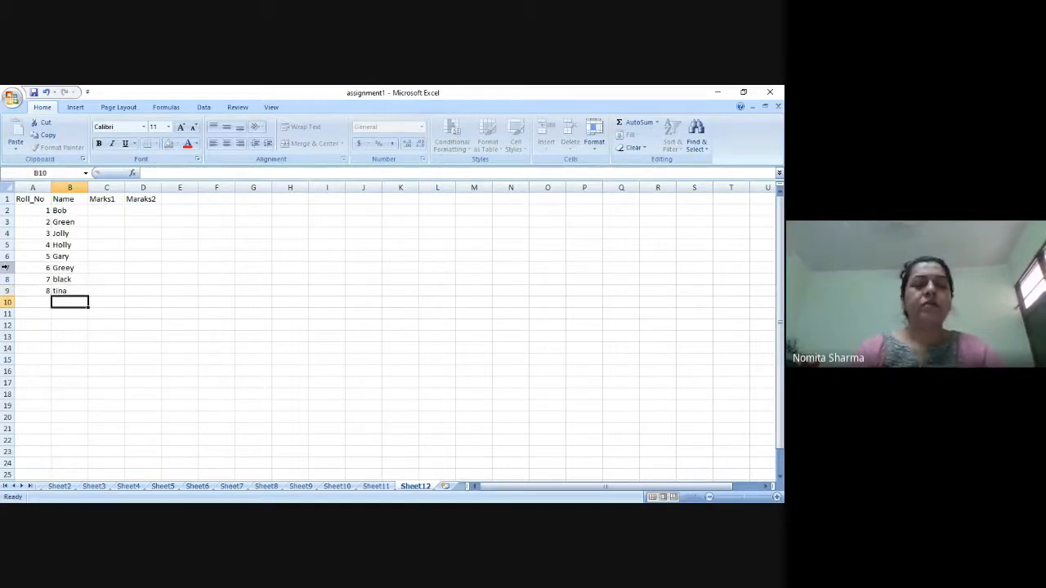
Enter 12, 13, 141516, 17 and 18 in the Marks1 column, cells C2 to C6.
{"action": "key", "text": "Up"}
{"action": "key", "text": "Up"}
{"action": "key", "text": "Up"}
{"action": "key", "text": "Up"}
{"action": "key", "text": "Up"}
{"action": "key", "text": "Up"}
{"action": "key", "text": "Up"}
{"action": "key", "text": "Up"}
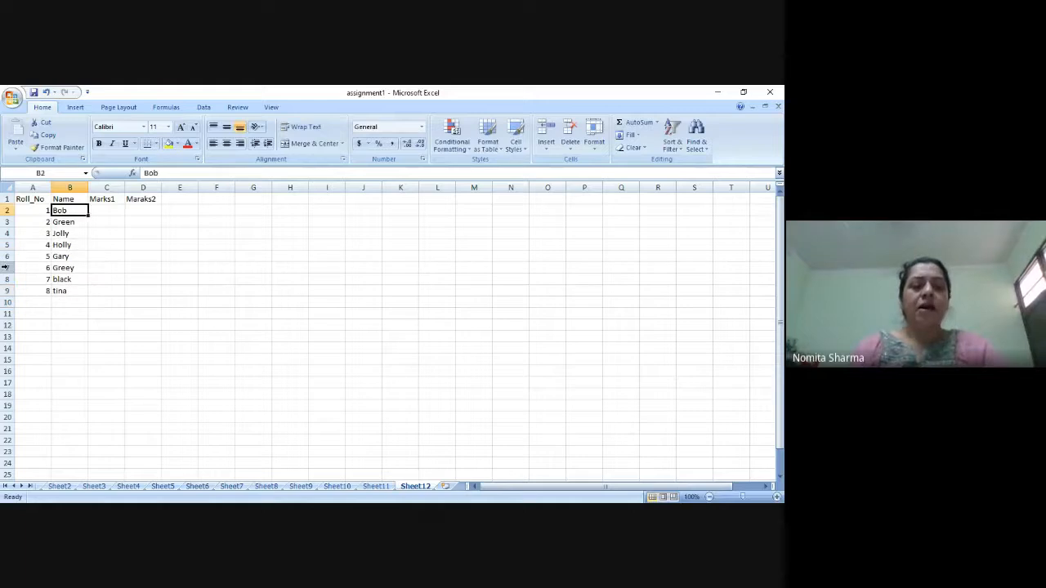
{"action": "key", "text": "Right"}
{"action": "type", "text": "12"}
{"action": "key", "text": "Return"}
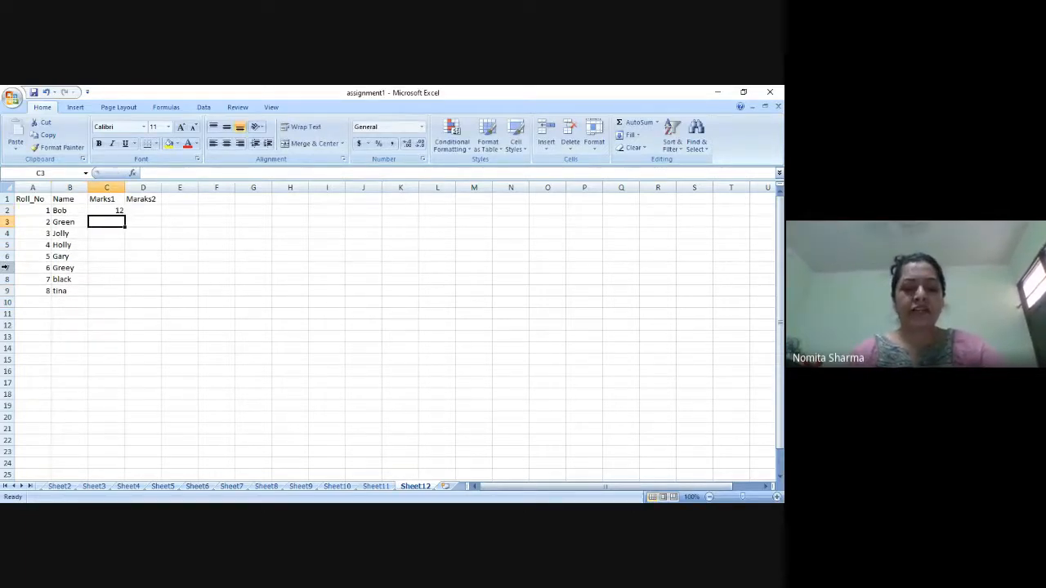
{"action": "type", "text": "13"}
{"action": "key", "text": "Return"}
{"action": "type", "text": "141"}
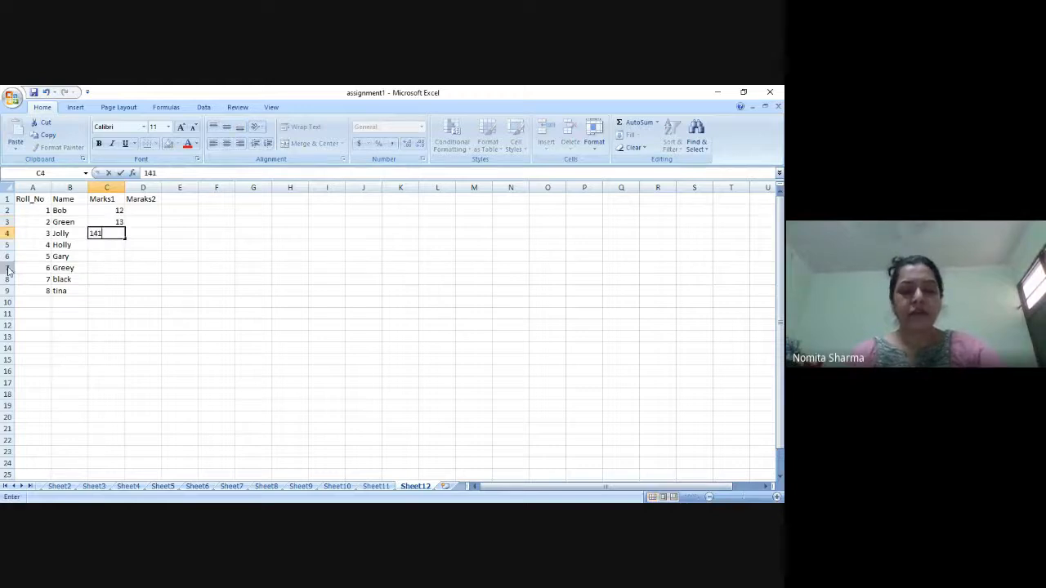
{"action": "type", "text": "516"}
{"action": "key", "text": "Return"}
{"action": "type", "text": "17"}
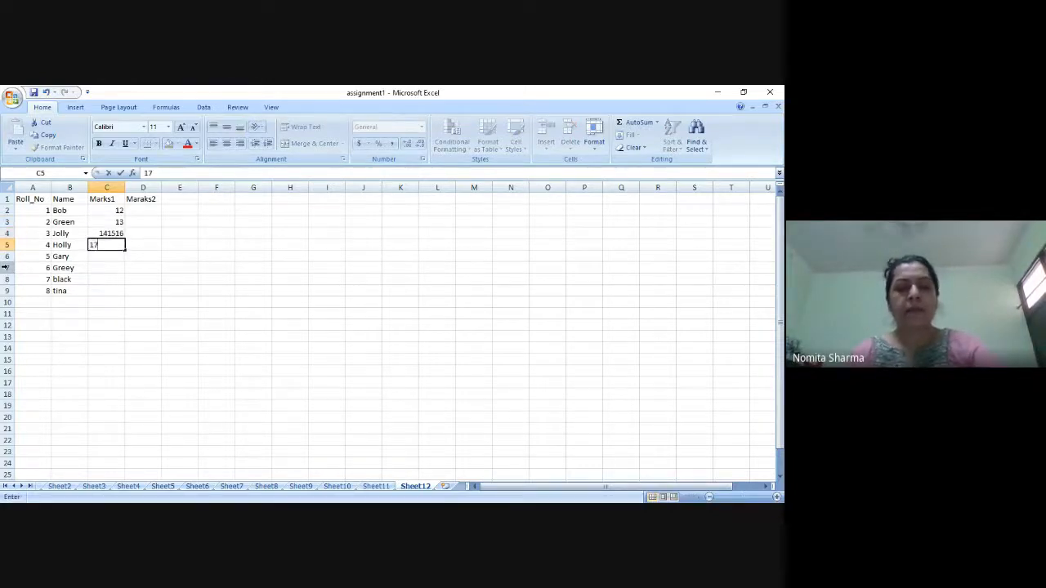
{"action": "key", "text": "Return"}
{"action": "type", "text": "18"}
Correct the Marks1 value in cell C4 to 14.
{"action": "key", "text": "Up"}
{"action": "key", "text": "Up"}
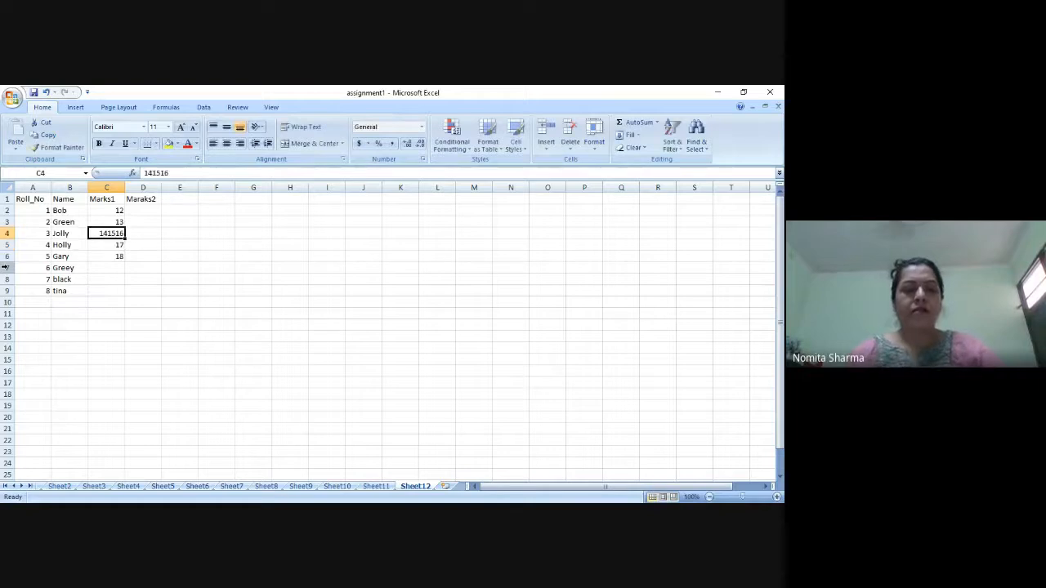
{"action": "type", "text": "14"}
{"action": "key", "text": "Return"}
{"action": "key", "text": "Return"}
{"action": "key", "text": "Return"}
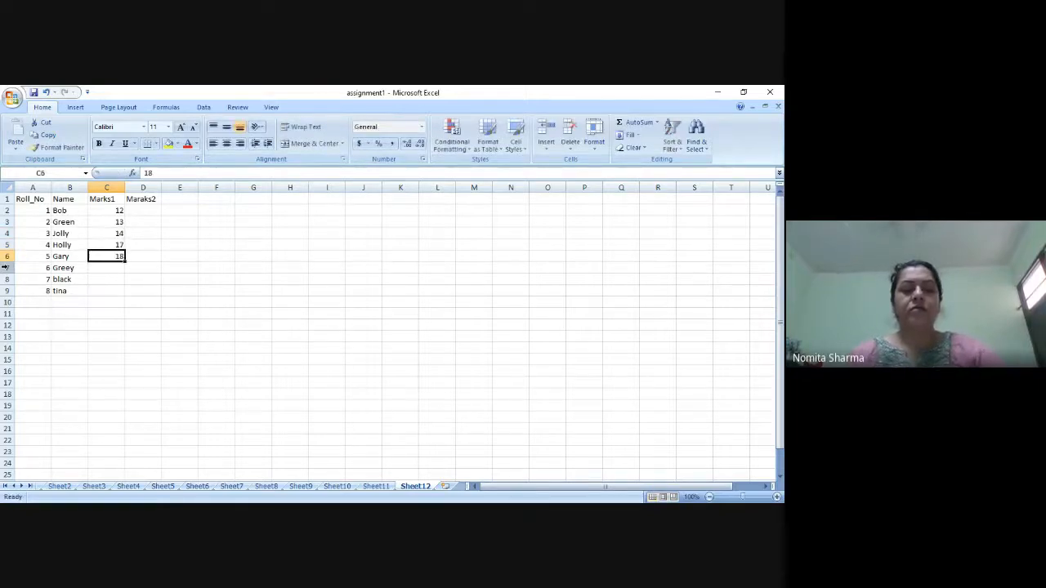
Enter 19, 20 and 21 in the Marks1 column, cells C7 to C9.
{"action": "type", "text": "19"}
{"action": "key", "text": "Return"}
{"action": "type", "text": "20"}
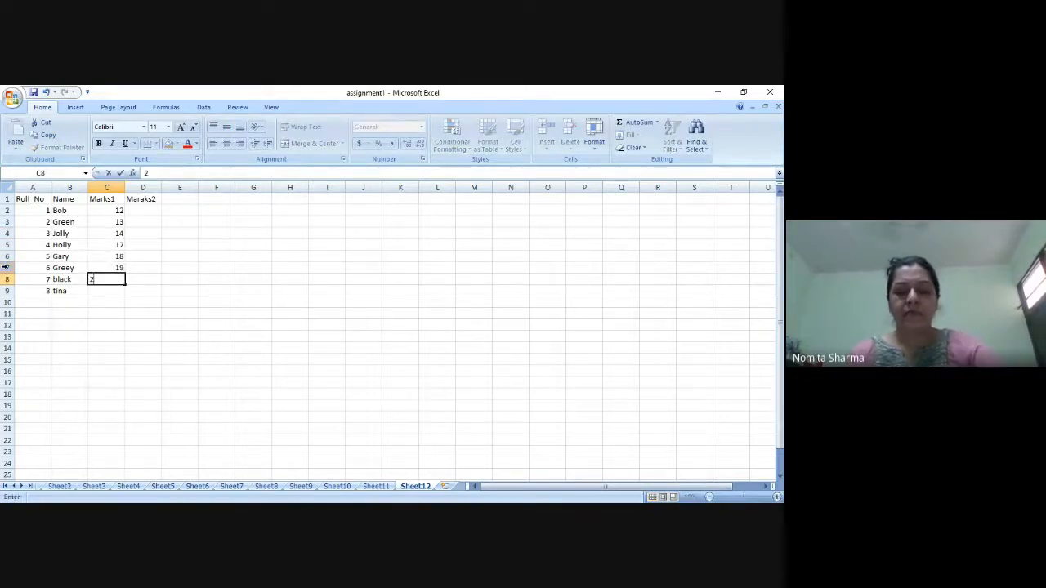
{"action": "key", "text": "Return"}
{"action": "type", "text": "21"}
{"action": "key", "text": "Return"}
Enter 26 and 27 in the Maraks2 column, cells D2 and D3.
{"action": "key", "text": "Up"}
{"action": "key", "text": "Up"}
{"action": "key", "text": "Up"}
{"action": "key", "text": "Up"}
{"action": "key", "text": "Up"}
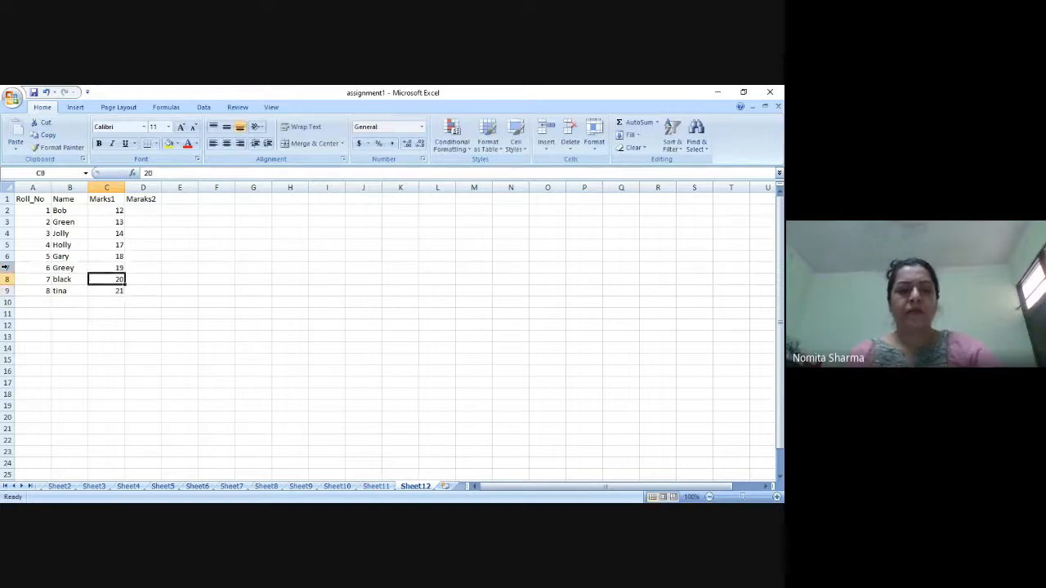
{"action": "key", "text": "Up"}
{"action": "key", "text": "Up"}
{"action": "key", "text": "Up"}
{"action": "key", "text": "Right"}
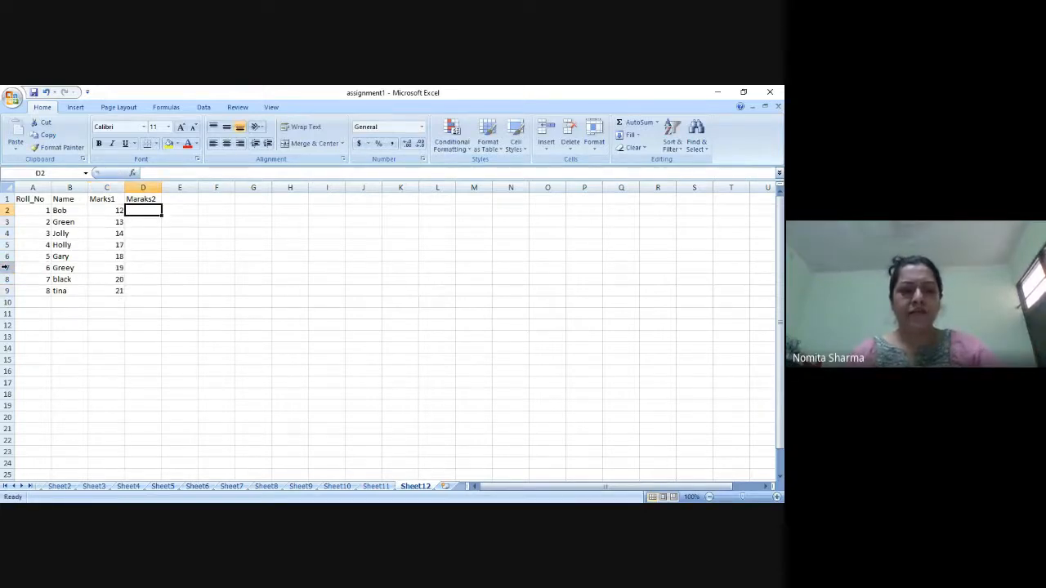
{"action": "type", "text": "26"}
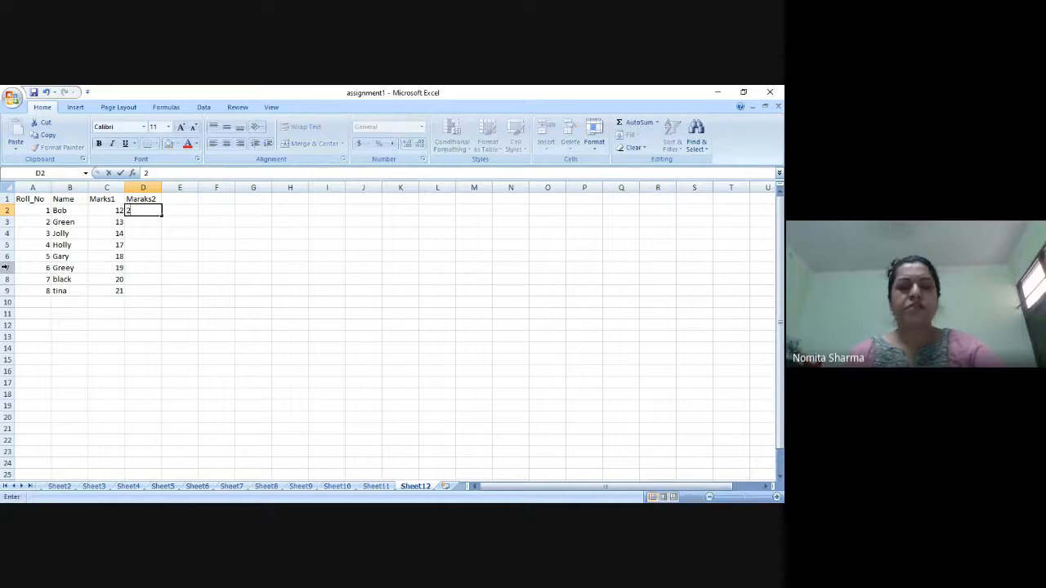
{"action": "key", "text": "Return"}
{"action": "type", "text": "27"}
{"action": "key", "text": "Return"}
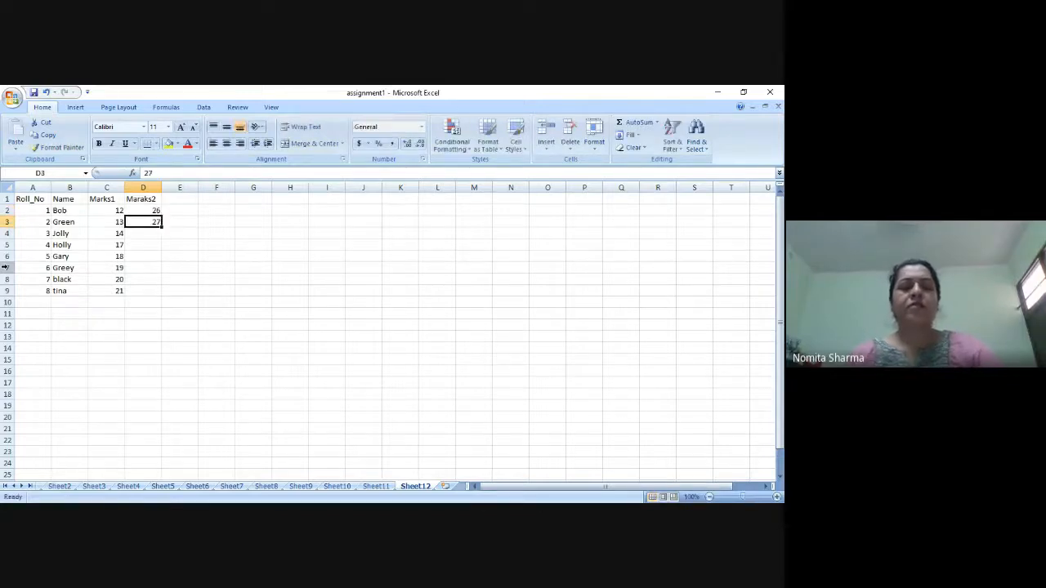
Extend the number series from cells D2 and D3 down through cell D9.
{"action": "key", "text": "Up"}
{"action": "key", "text": "Up"}
{"action": "key", "text": "shift+Down"}
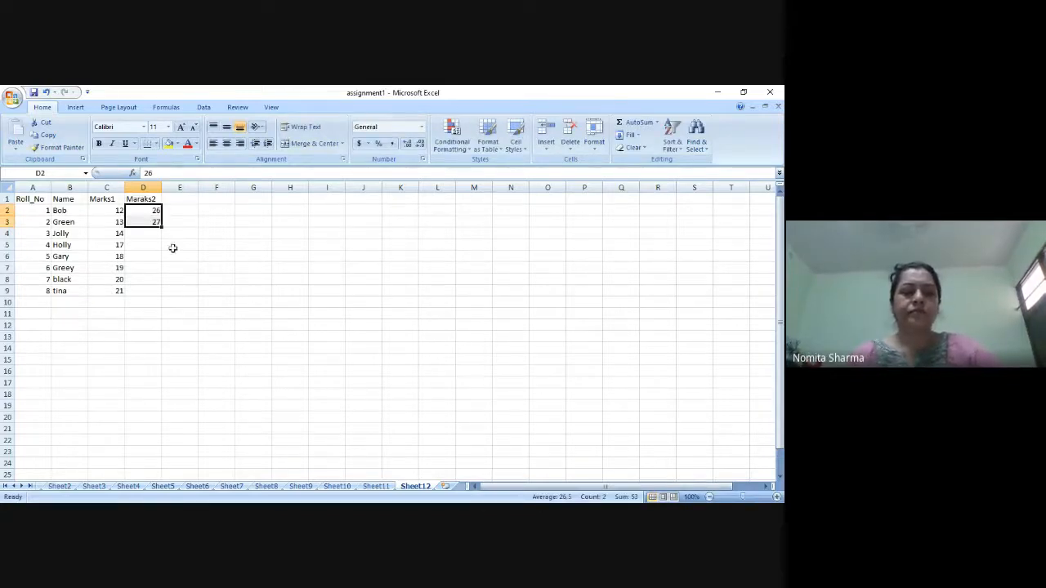
{"action": "left_click_drag", "start_coordinate": [162, 227], "coordinate": [160, 294]}
Enter the formula =OFFSET(A1,1,2) in cell A12 below the marks table.
{"action": "left_click", "coordinate": [37, 324]}
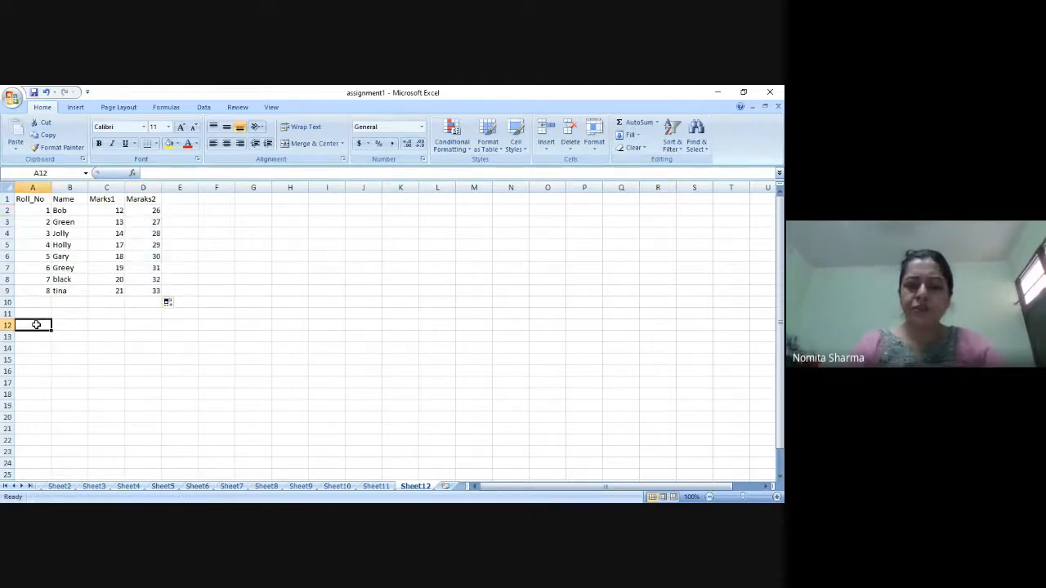
{"action": "type", "text": "=offset("}
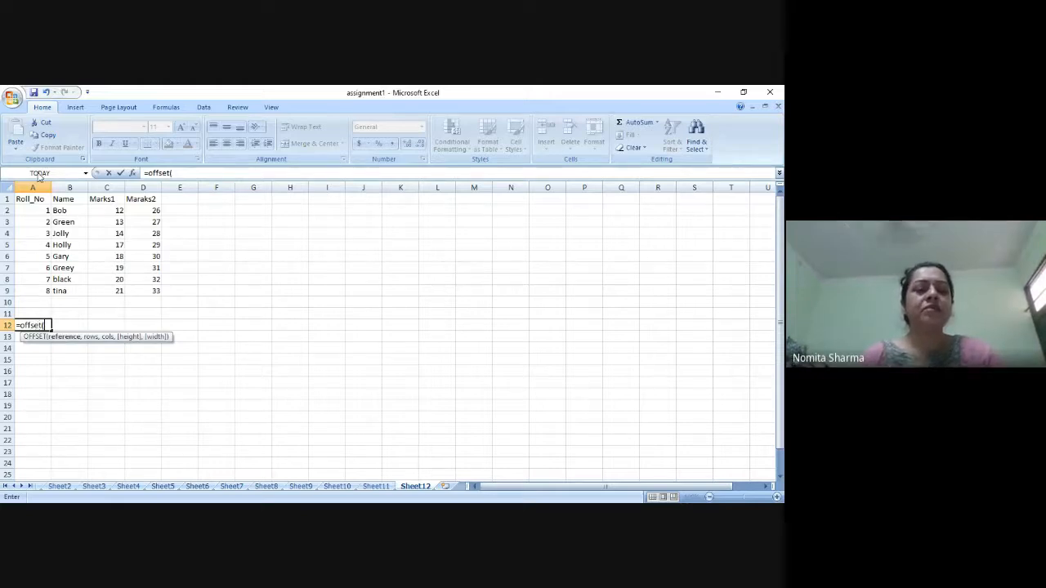
{"action": "left_click", "coordinate": [36, 202]}
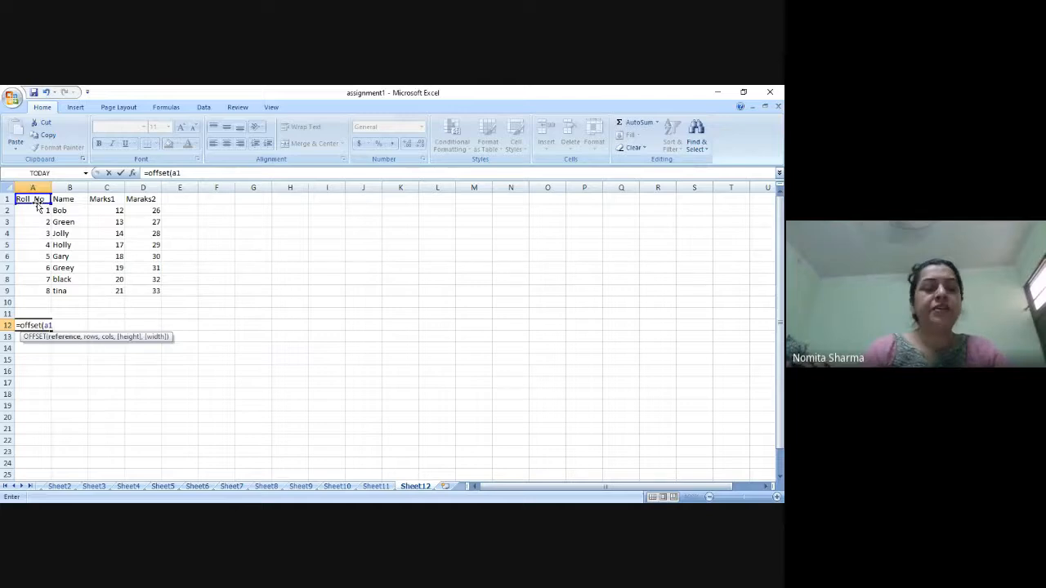
{"action": "type", "text": ","}
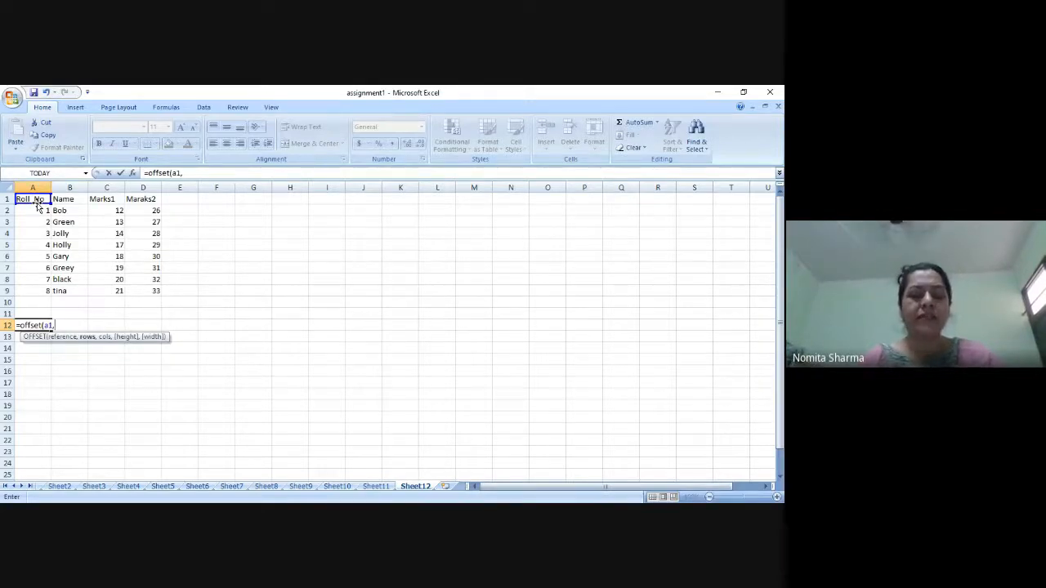
{"action": "type", "text": "1,2)"}
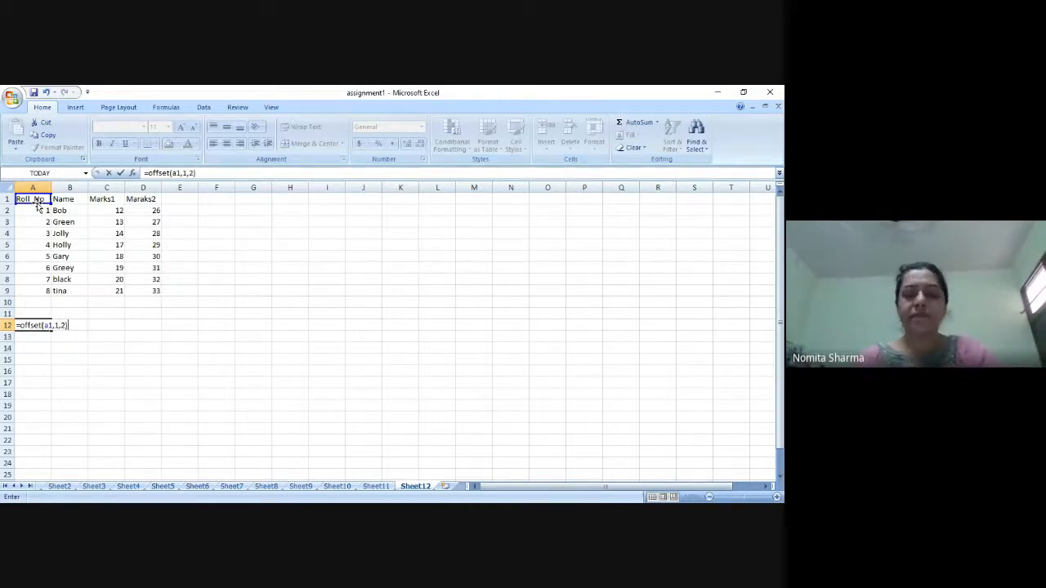
{"action": "key", "text": "Return"}
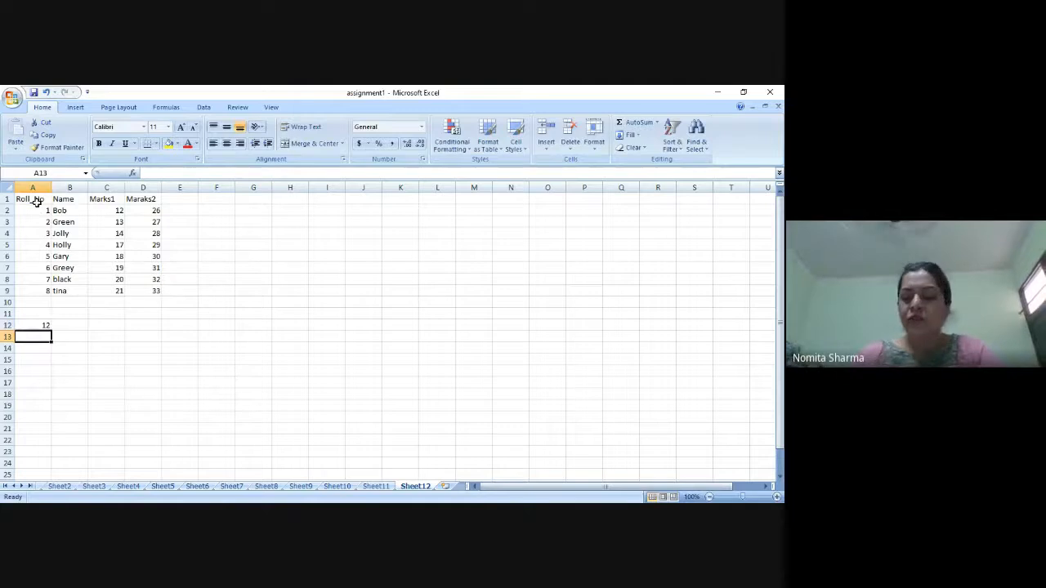
{"action": "key", "text": "Up"}
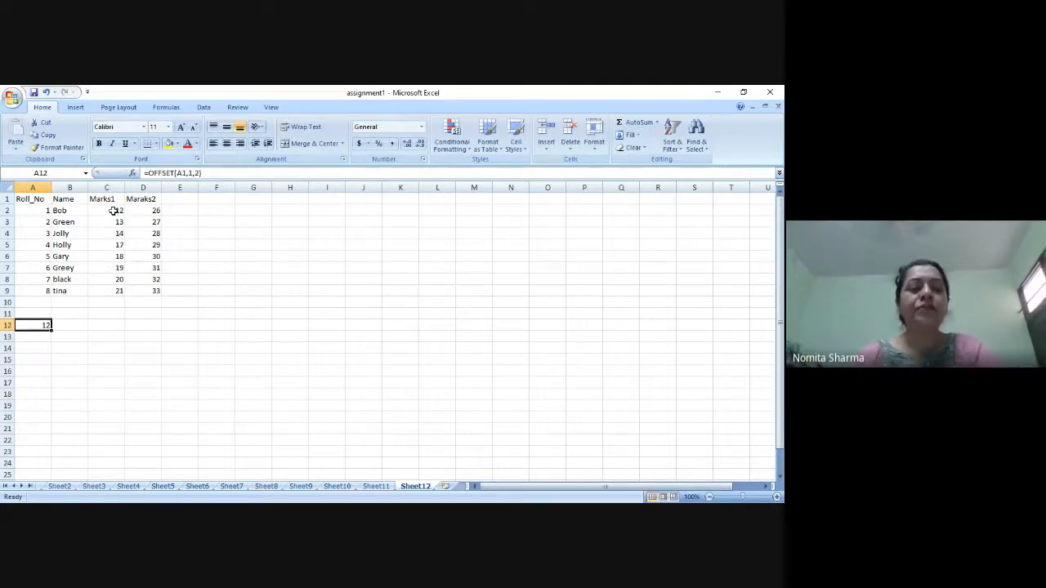
Highlight cell C2 with a yellow fill and check it against the OFFSET formula in cell A12.
{"action": "left_click", "coordinate": [115, 211]}
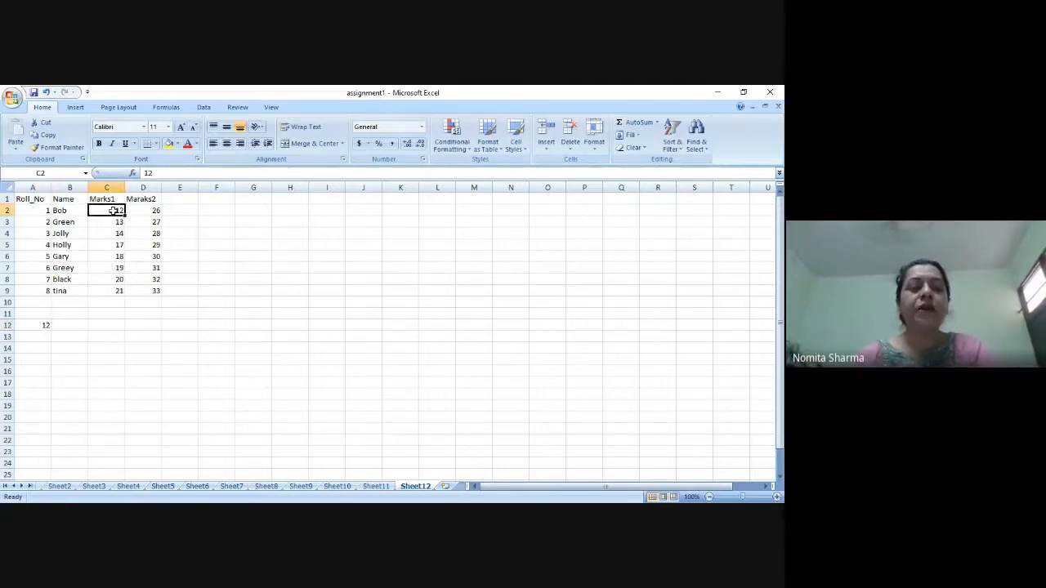
{"action": "left_click", "coordinate": [168, 146]}
{"action": "left_click", "coordinate": [41, 325]}
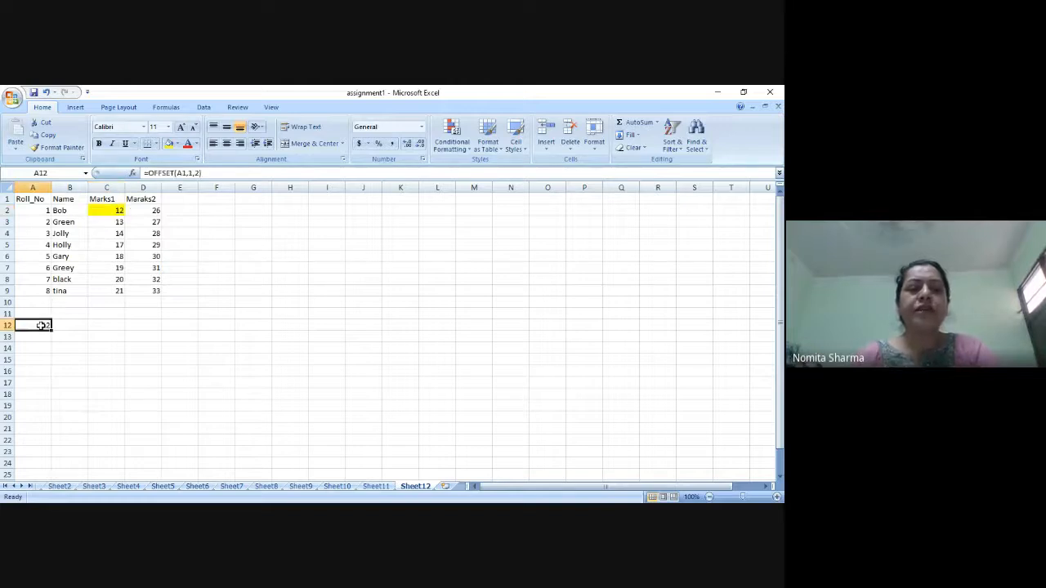
{"action": "left_click", "coordinate": [35, 187]}
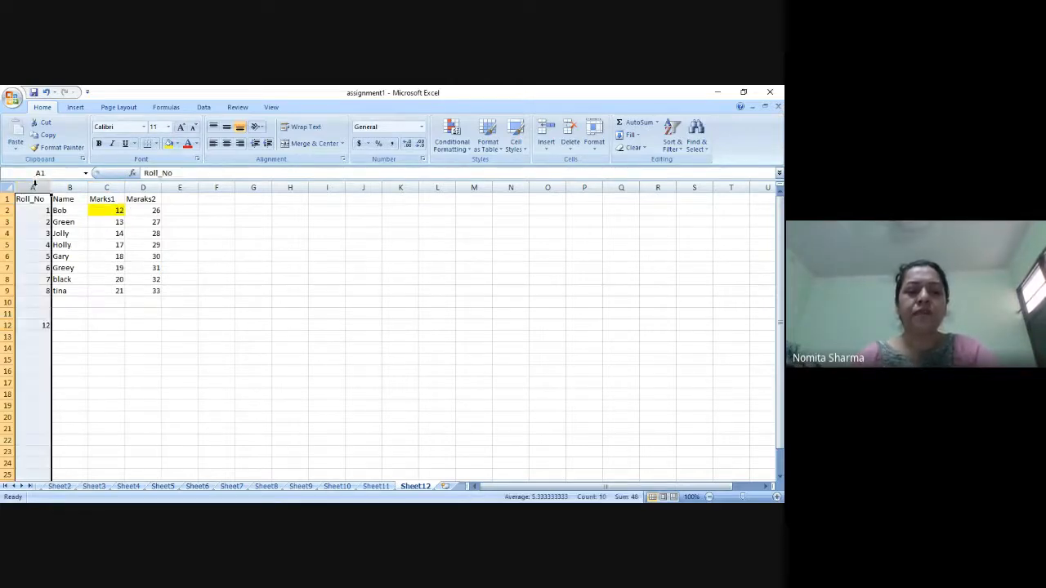
{"action": "left_click", "coordinate": [37, 329]}
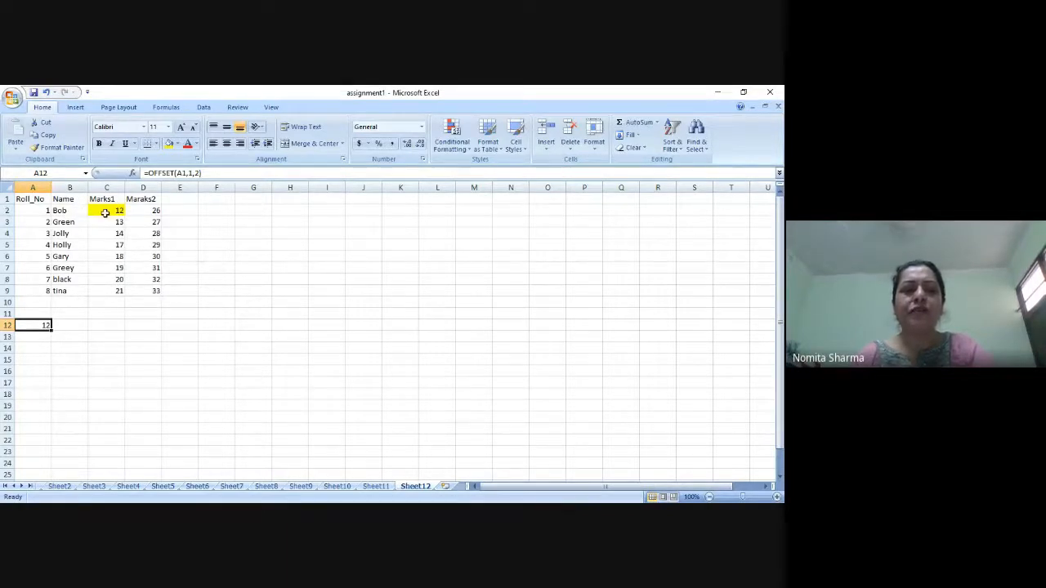
{"action": "left_click", "coordinate": [94, 213]}
Enter the formula =OFFSET(B1,2,2) in cell A13.
{"action": "left_click", "coordinate": [45, 337]}
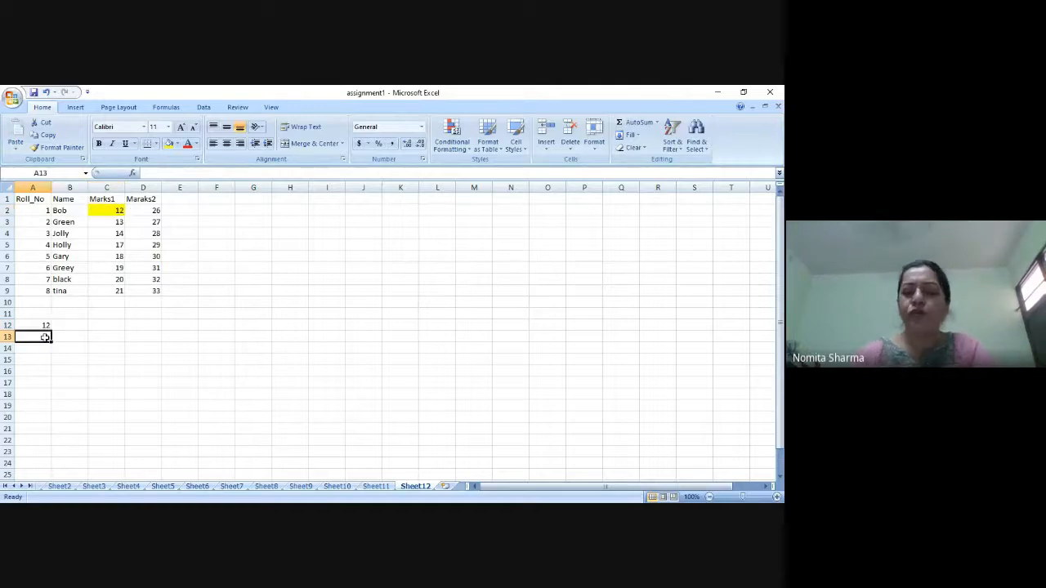
{"action": "type", "text": "=o"}
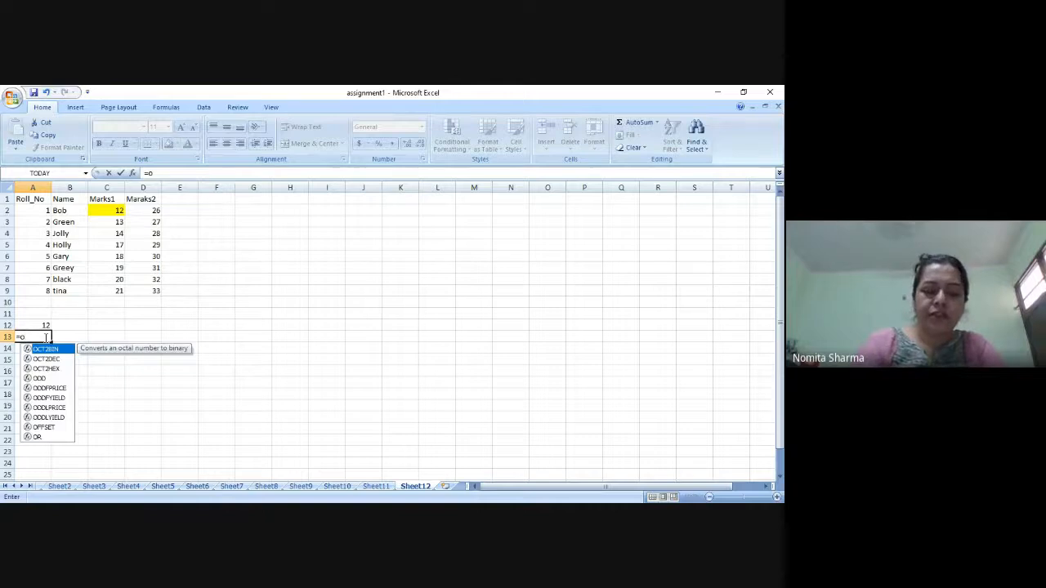
{"action": "type", "text": "ffsr"}
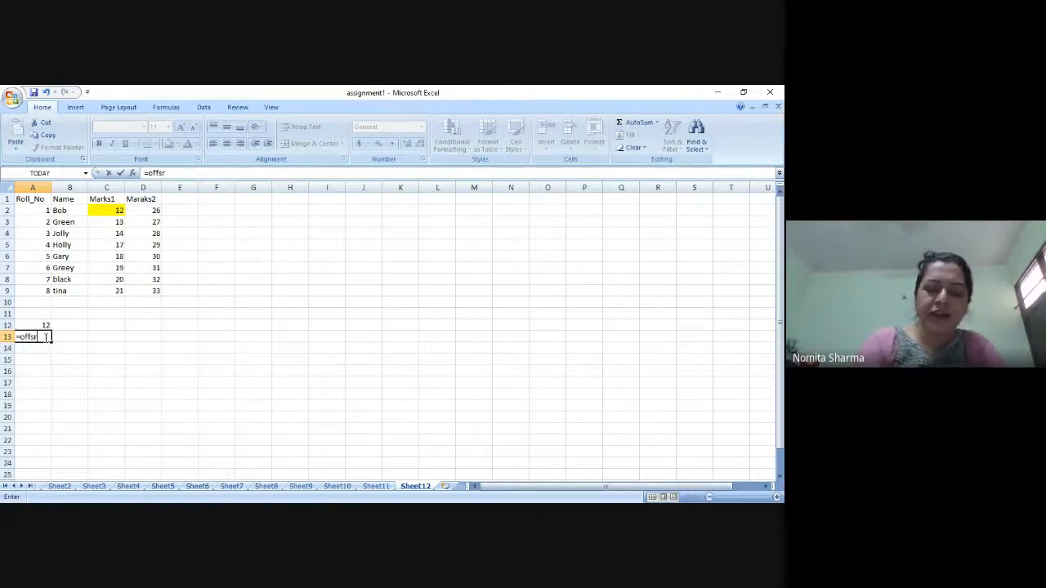
{"action": "type", "text": "("}
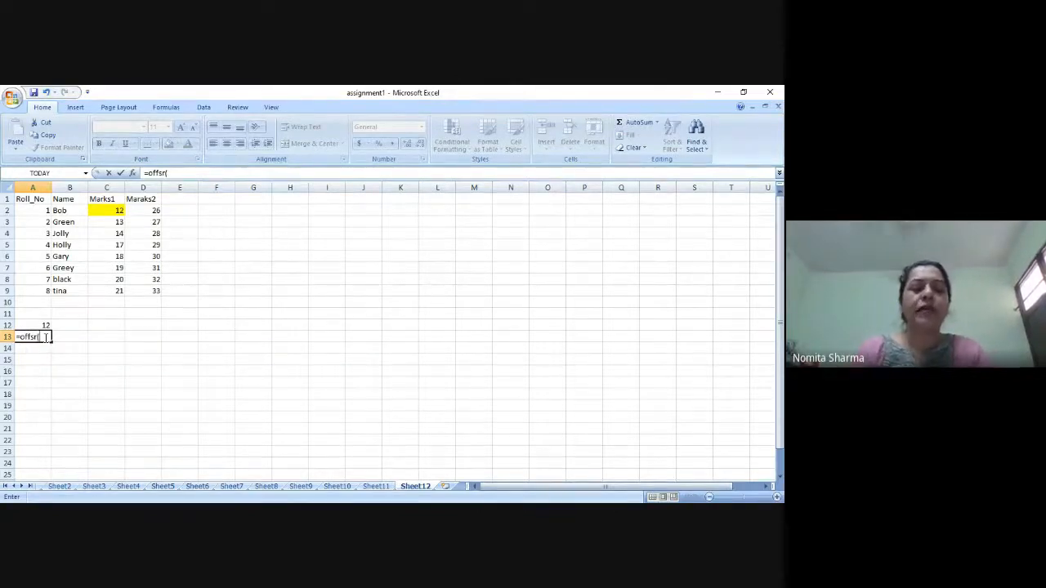
{"action": "type", "text": "b1"}
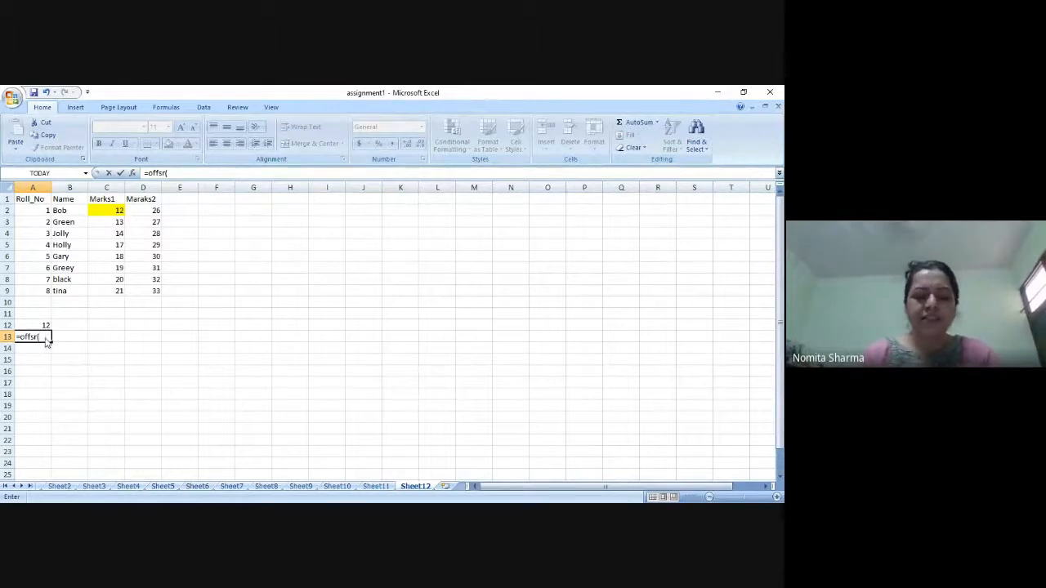
{"action": "type", "text": ","}
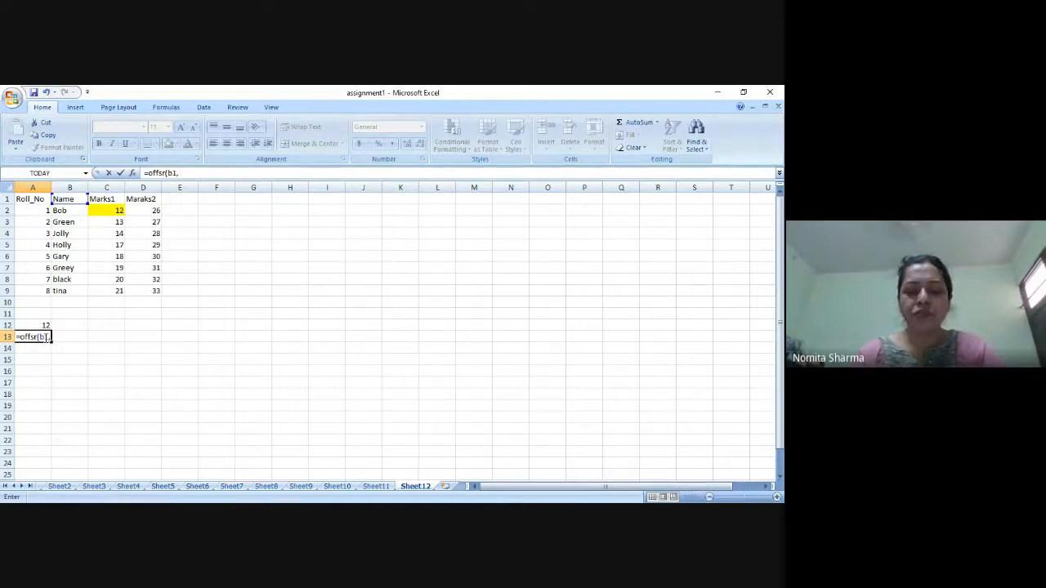
{"action": "type", "text": "2,2)"}
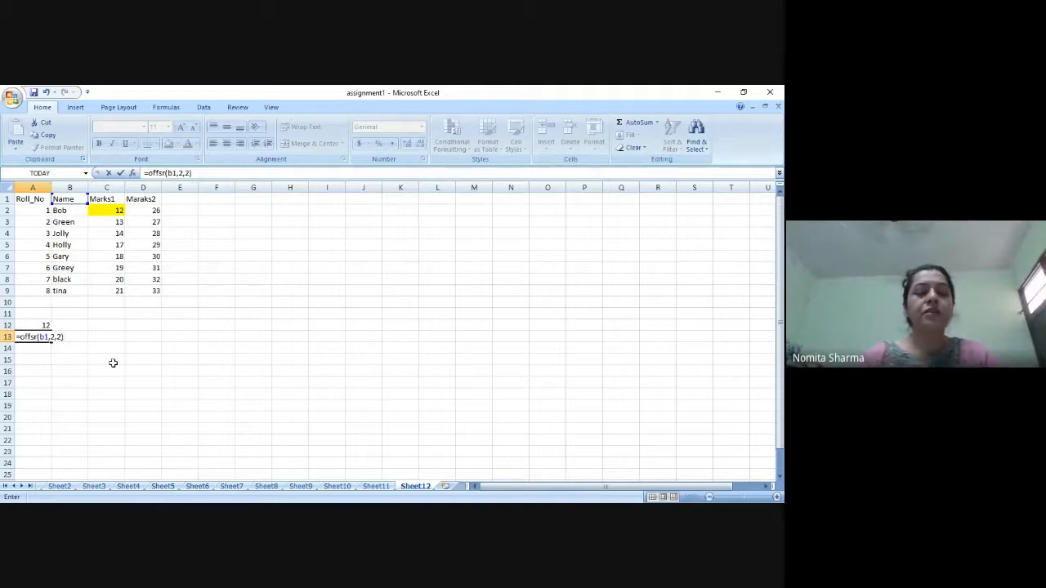
{"action": "left_click", "coordinate": [210, 173]}
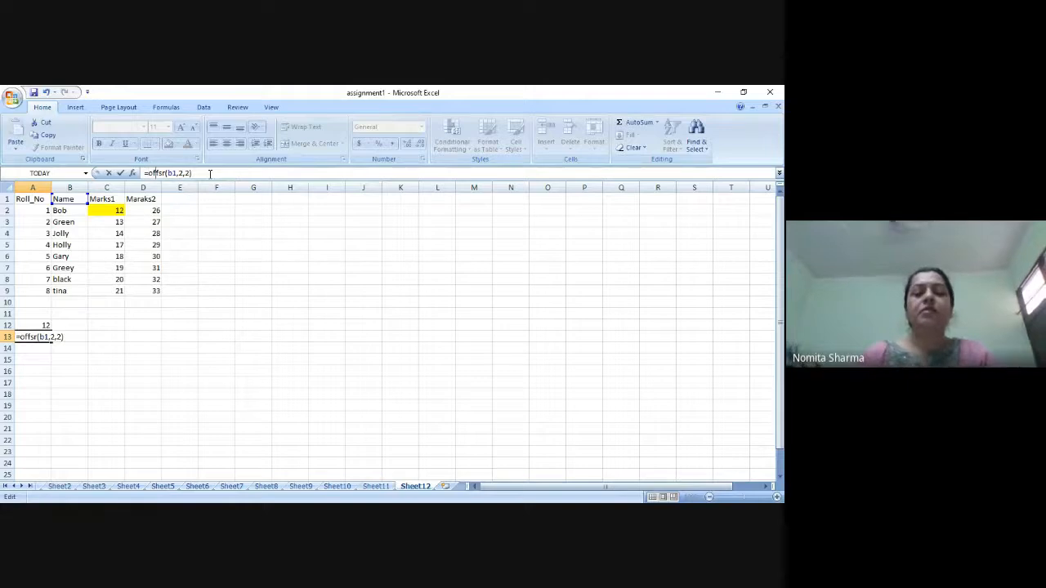
{"action": "type", "text": "et"}
{"action": "key", "text": "Delete"}
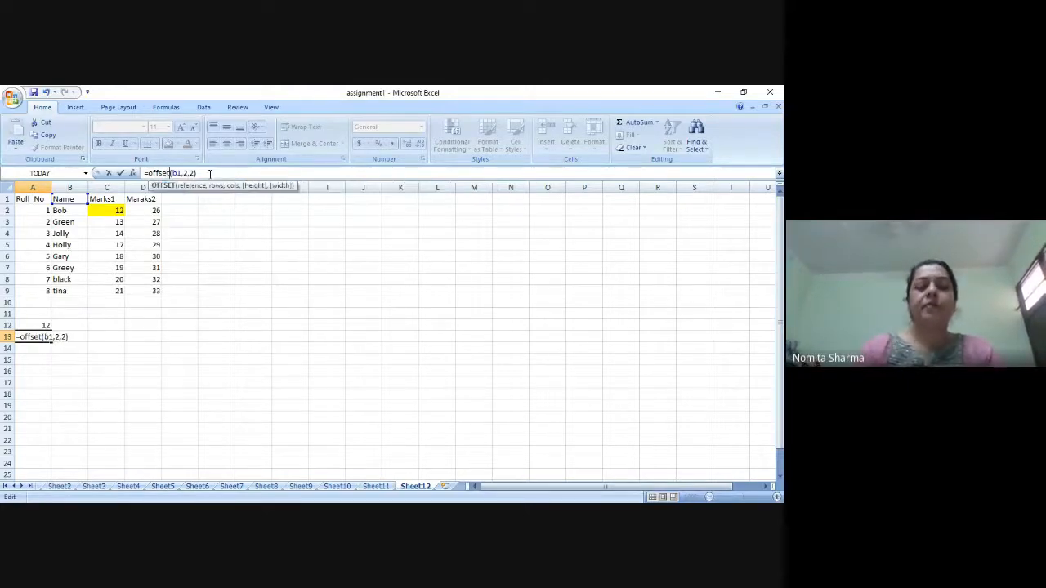
{"action": "key", "text": "Return"}
{"action": "key", "text": "Up"}
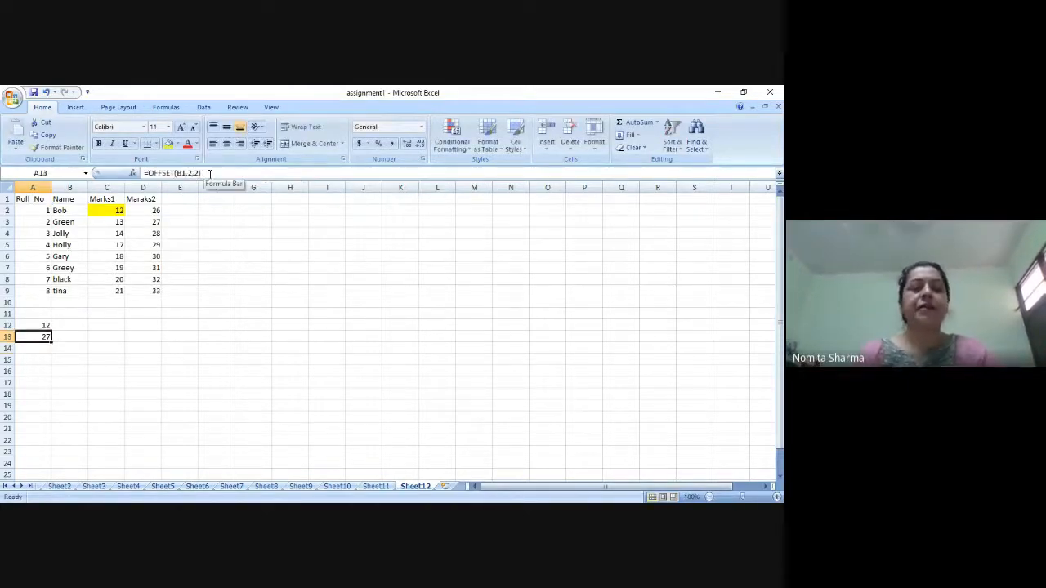
Highlight cell D3 in the Maraks2 column with a yellow fill.
{"action": "left_click", "coordinate": [151, 222]}
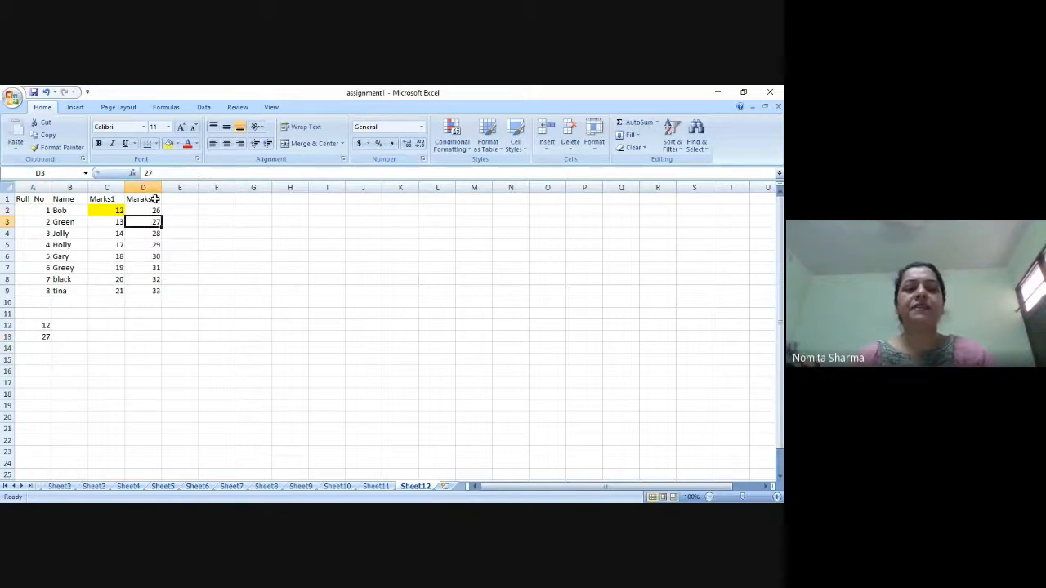
{"action": "left_click", "coordinate": [168, 145]}
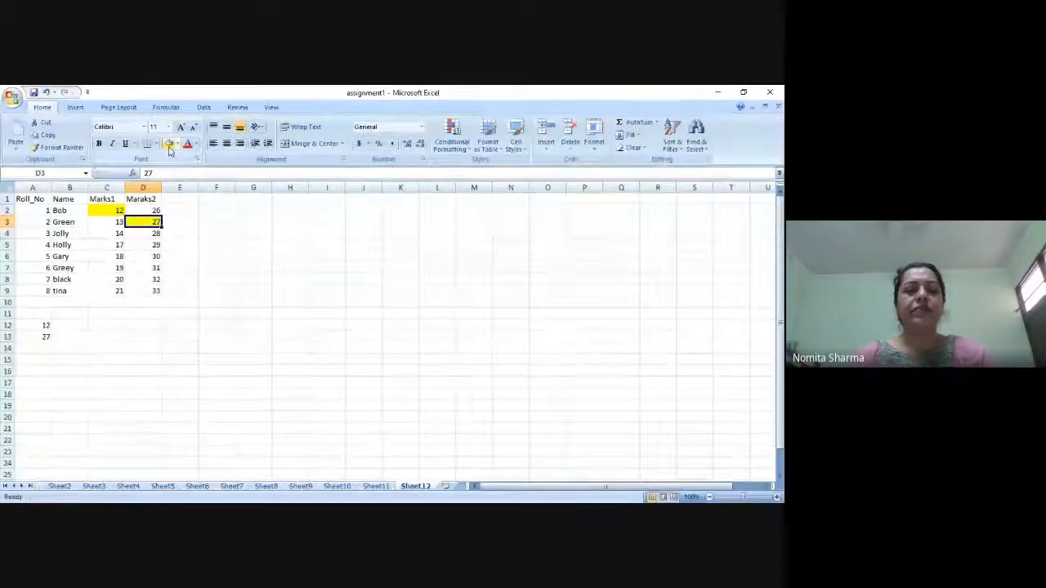
Examine how the OFFSET formula in cell A13 moves from column B to the highlighted cell D3.
{"action": "left_click", "coordinate": [39, 336]}
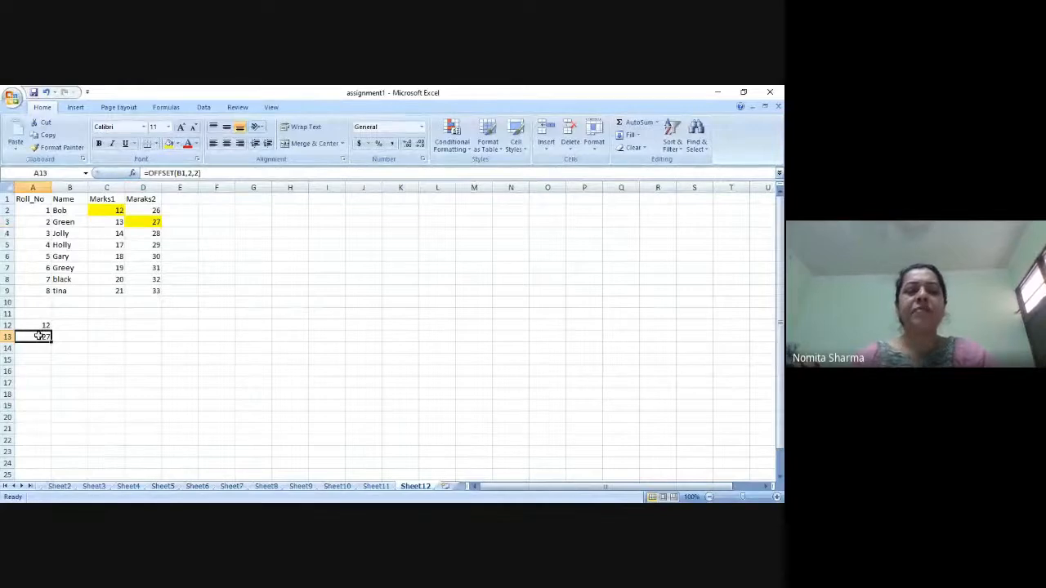
{"action": "left_click", "coordinate": [69, 187]}
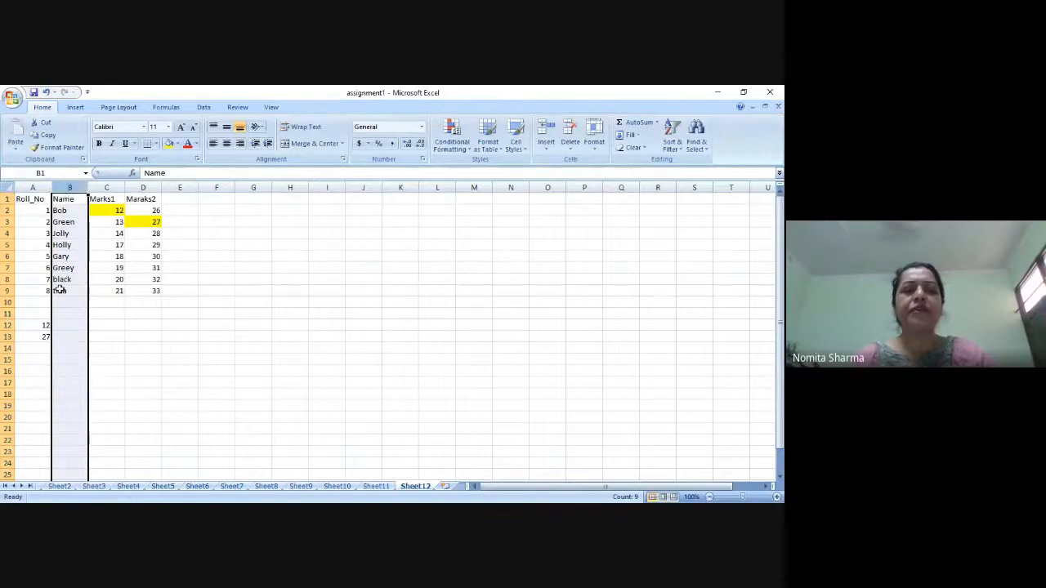
{"action": "left_click", "coordinate": [38, 338]}
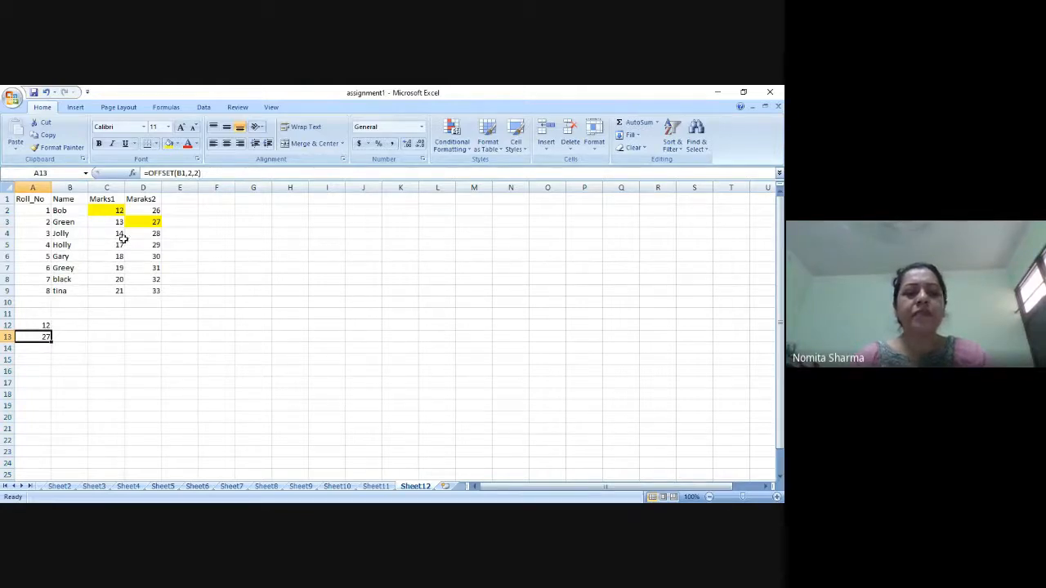
{"action": "left_click", "coordinate": [69, 223]}
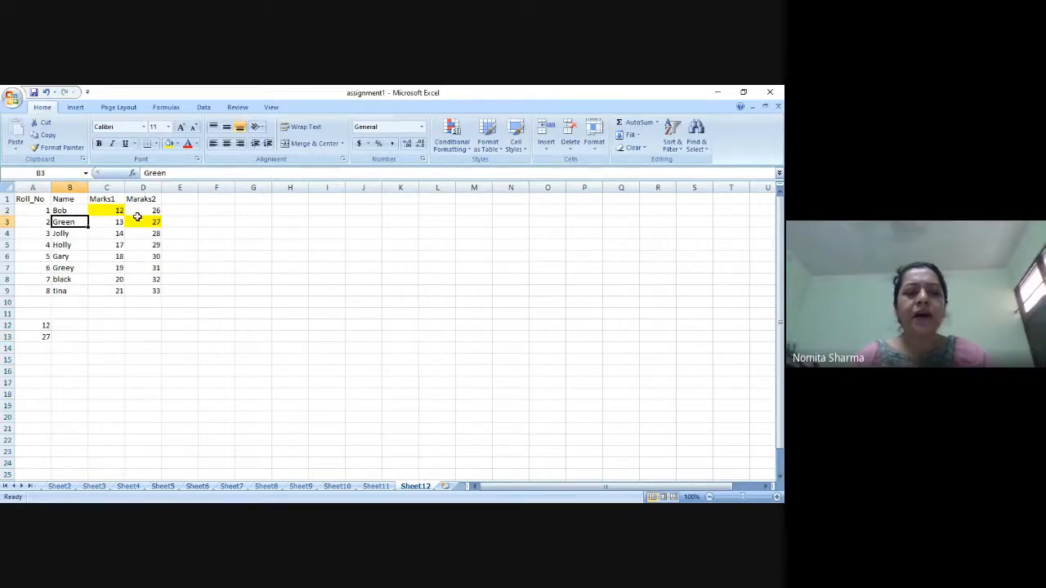
{"action": "left_click_drag", "start_coordinate": [155, 223], "coordinate": [115, 207]}
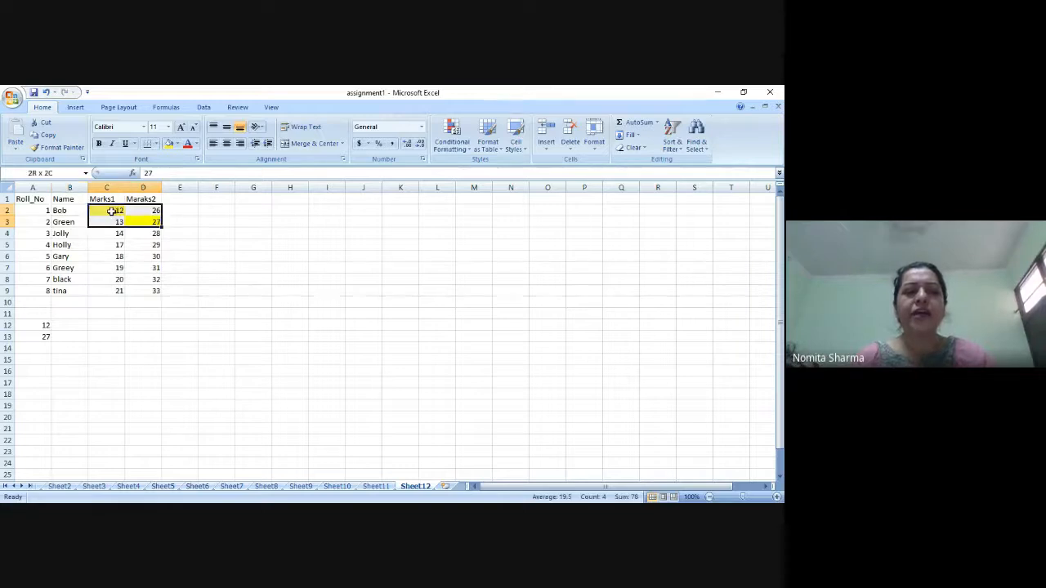
{"action": "left_click", "coordinate": [146, 221]}
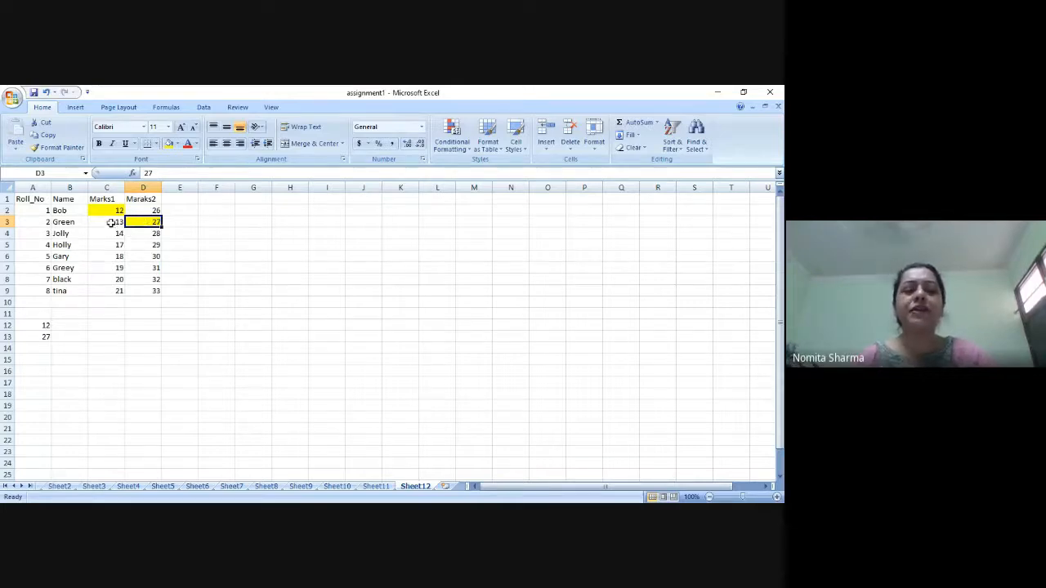
{"action": "left_click", "coordinate": [107, 223]}
{"action": "left_click", "coordinate": [67, 222]}
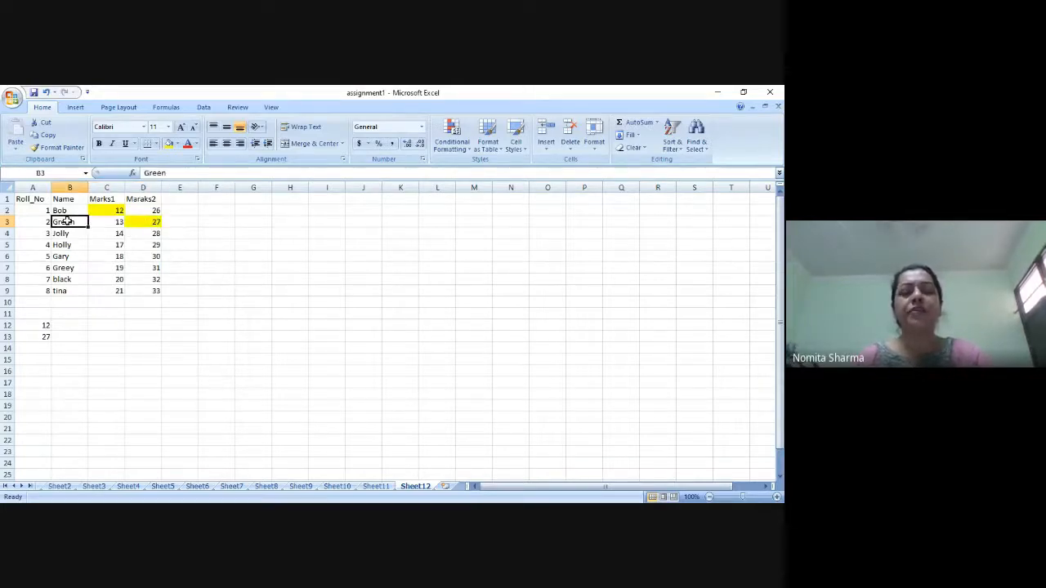
Enter the formula =OFFSET(C1,1,1) in cell B12.
{"action": "left_click", "coordinate": [70, 329]}
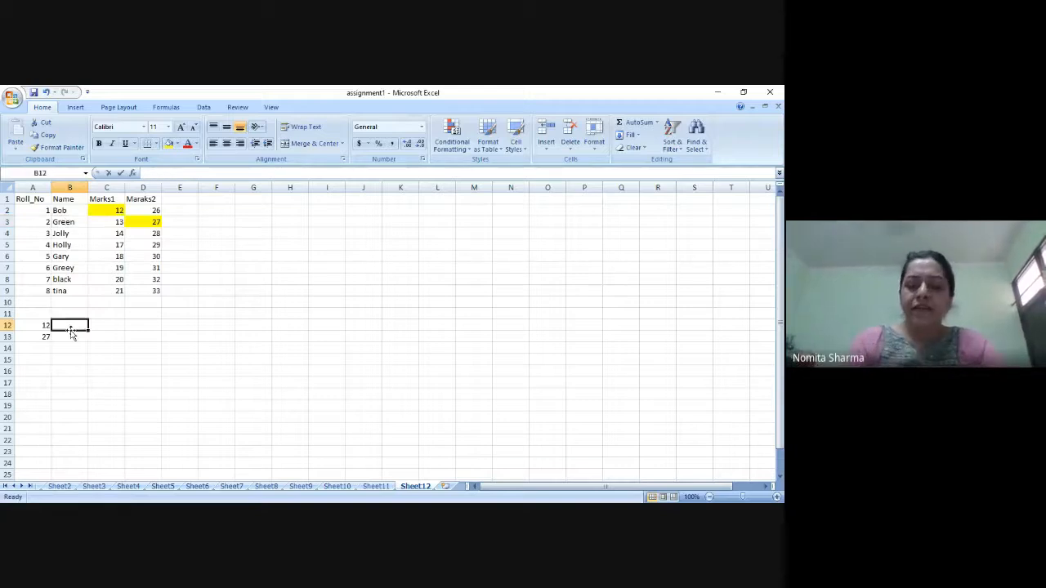
{"action": "type", "text": "=offset"}
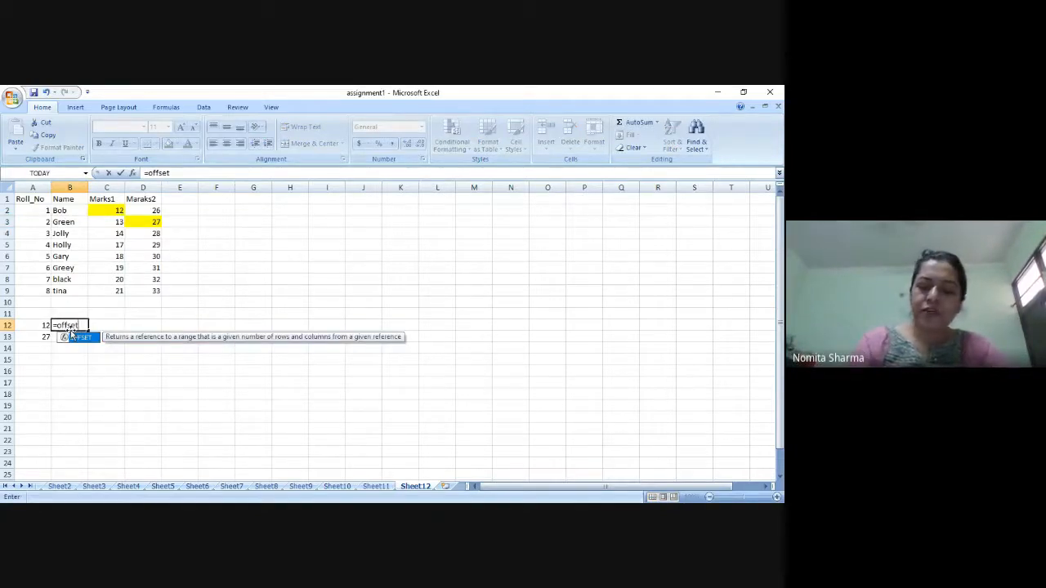
{"action": "type", "text": "("}
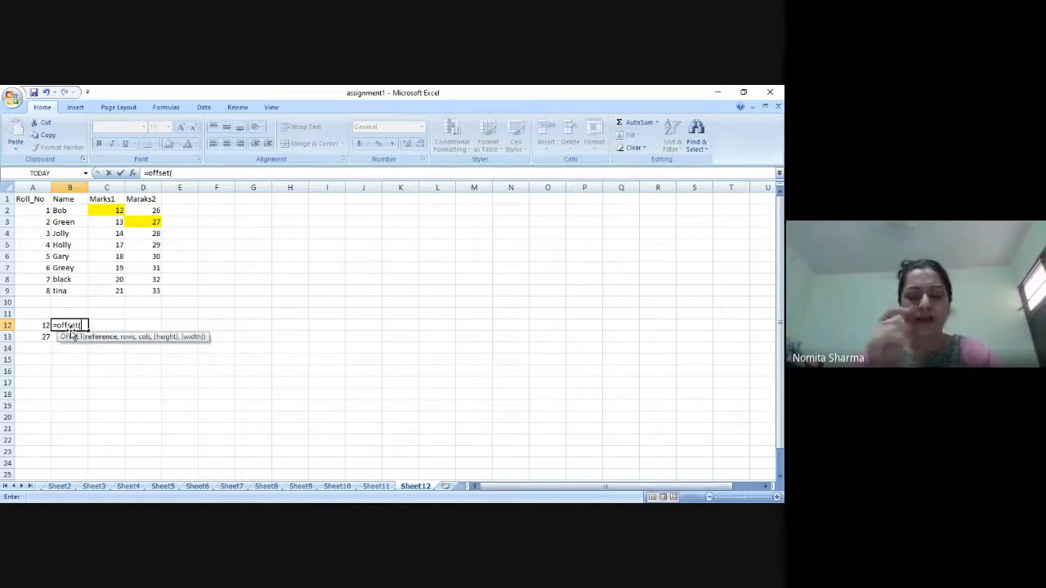
{"action": "type", "text": "c1,1,1"}
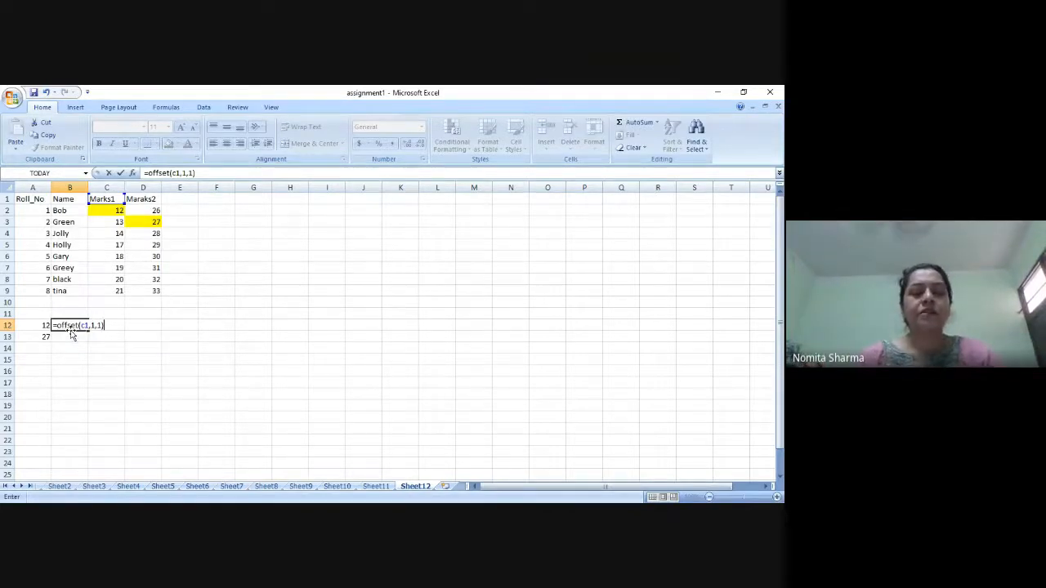
{"action": "key", "text": "Return"}
{"action": "key", "text": "Up"}
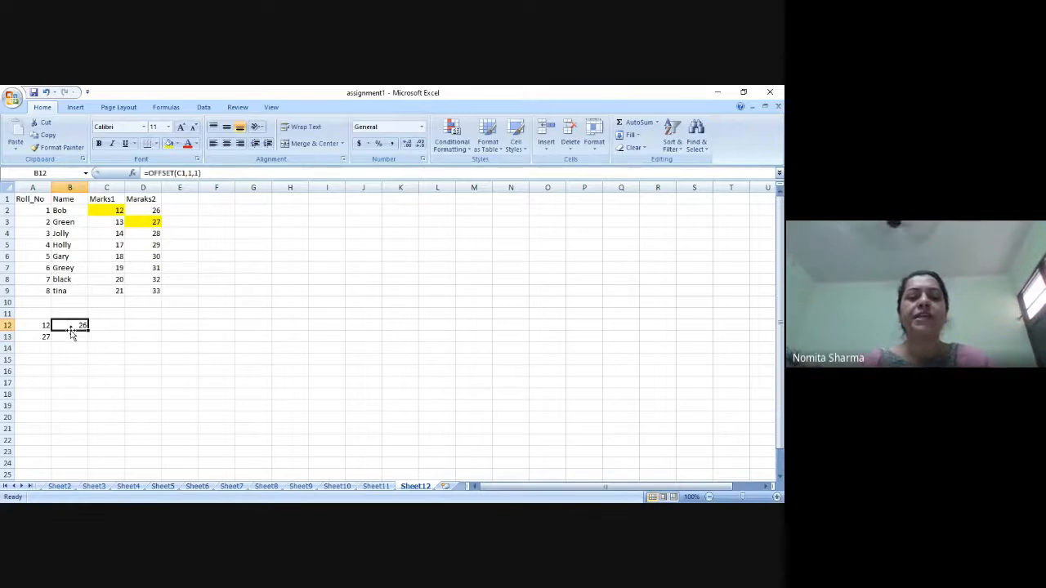
Highlight cell D2 in the Maraks2 column with a yellow fill and compare it with the OFFSET formula in cell B12.
{"action": "left_click", "coordinate": [156, 209]}
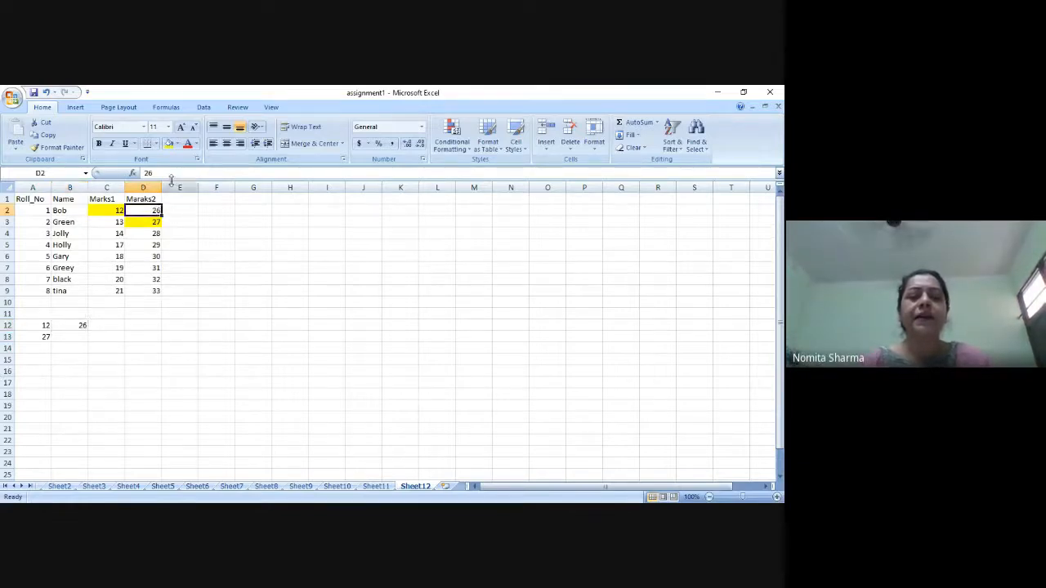
{"action": "left_click", "coordinate": [168, 145]}
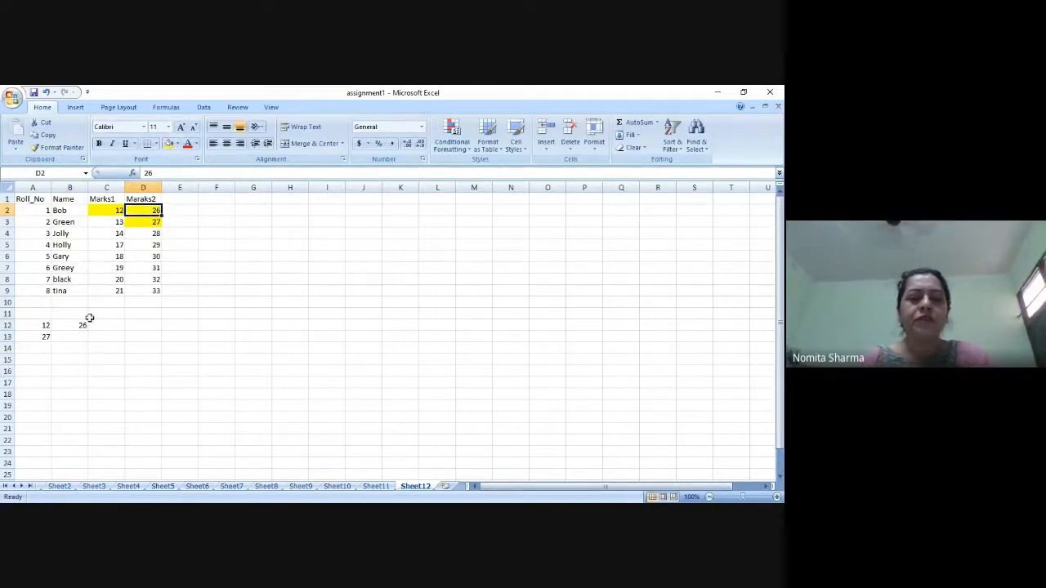
{"action": "left_click", "coordinate": [80, 324]}
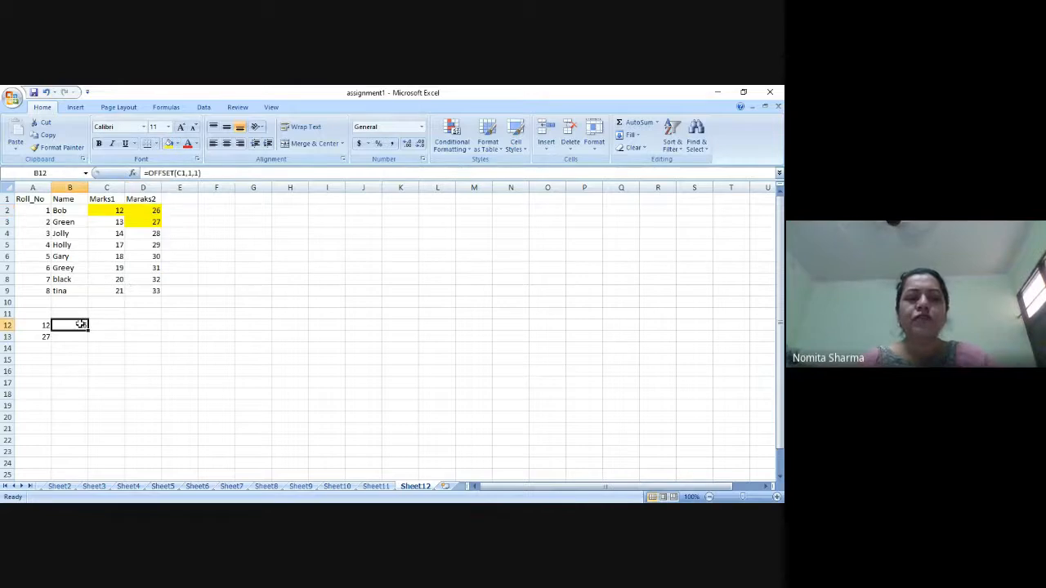
{"action": "left_click", "coordinate": [104, 187]}
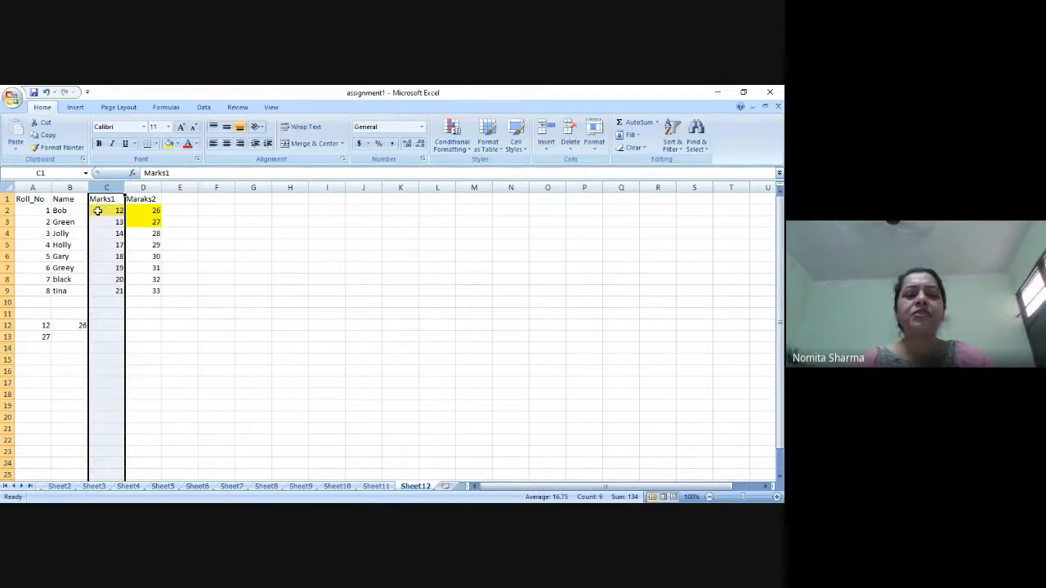
{"action": "left_click", "coordinate": [135, 211]}
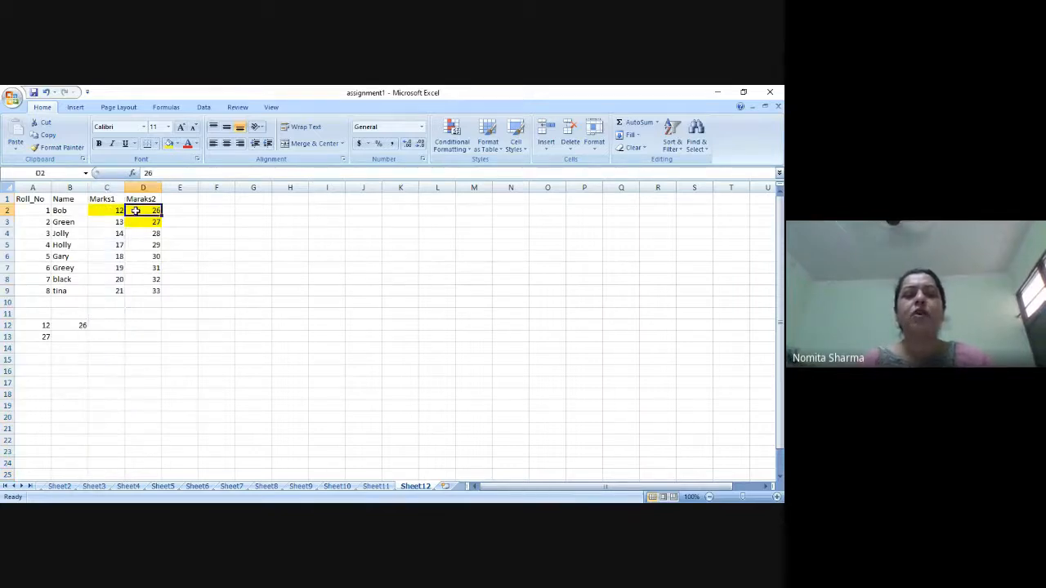
{"action": "left_click", "coordinate": [78, 326]}
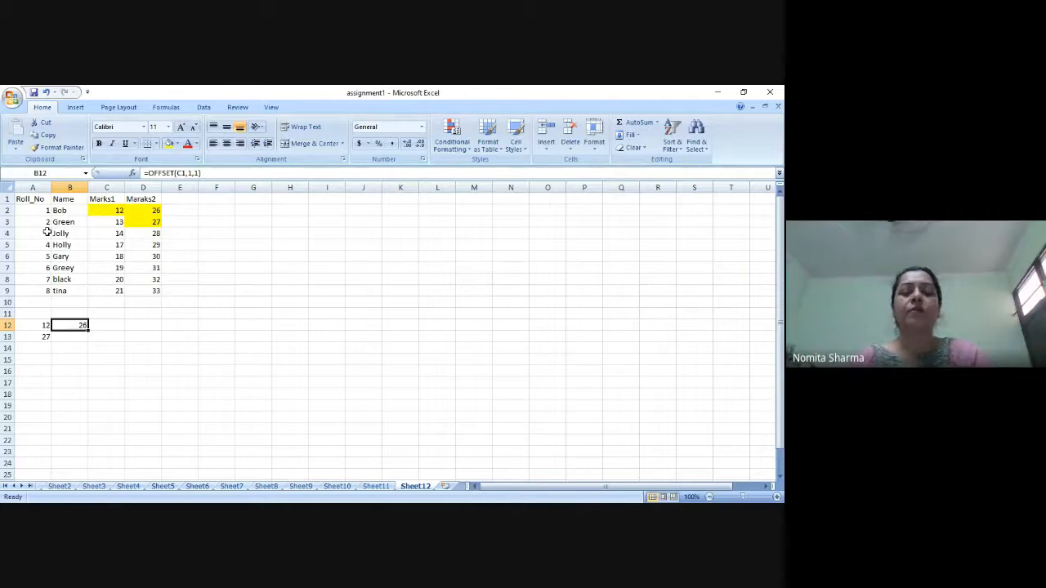
Enter the formula =OFFSET(A1,3,2) in cell B13.
{"action": "left_click", "coordinate": [79, 338]}
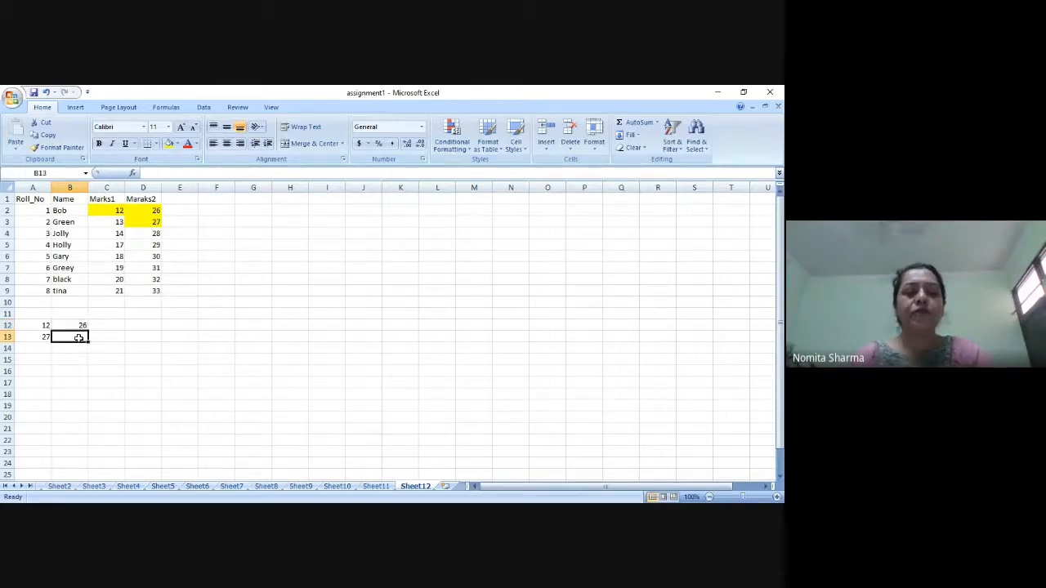
{"action": "type", "text": "=o"}
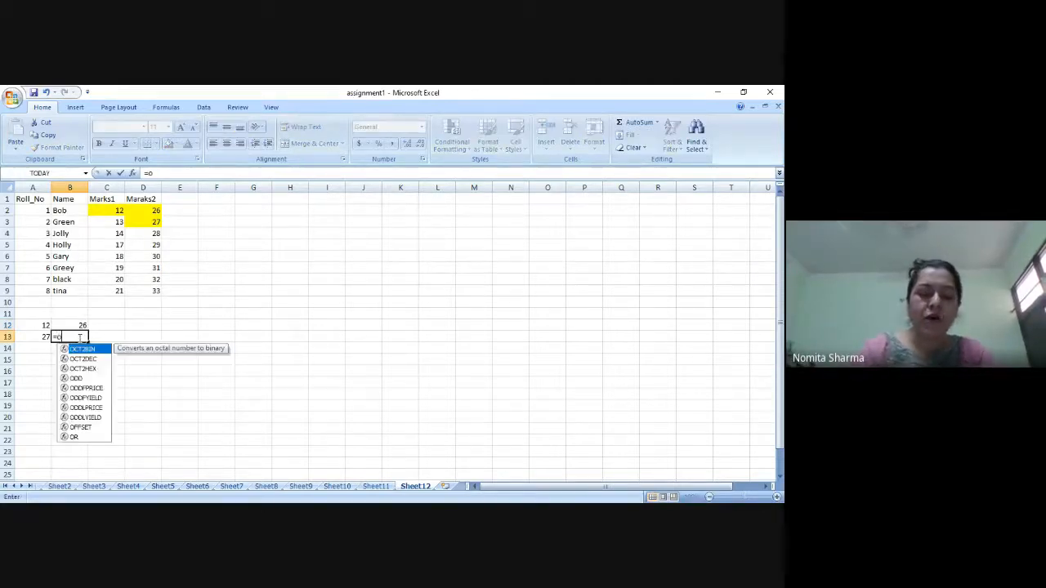
{"action": "type", "text": "ffset("}
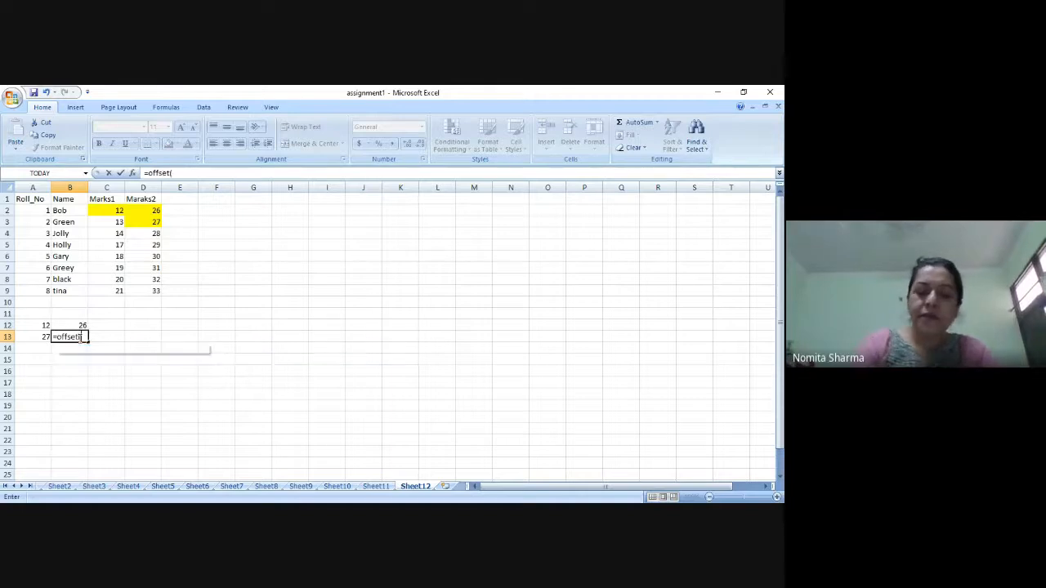
{"action": "type", "text": "a1,"}
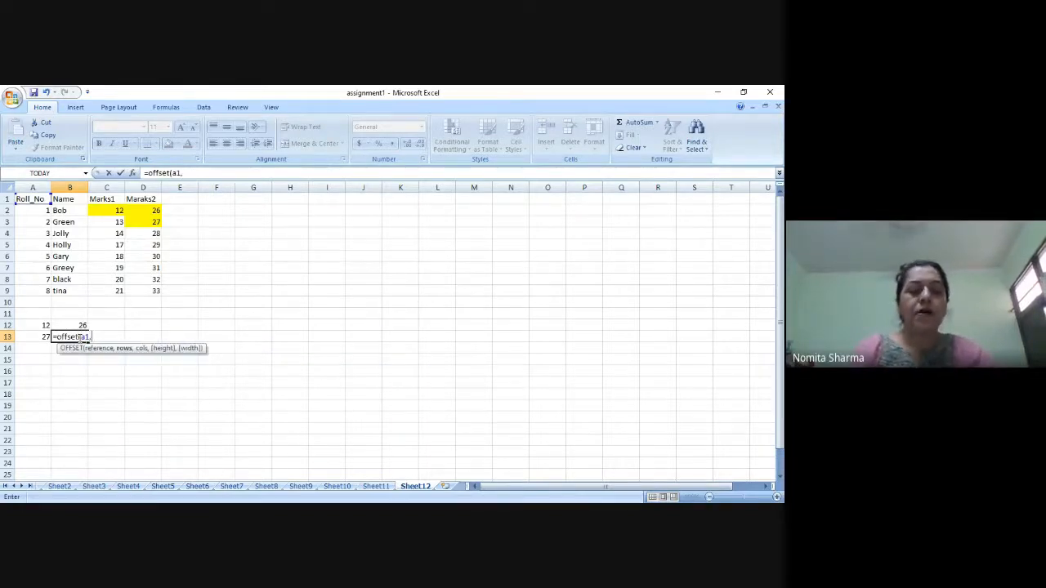
{"action": "type", "text": "3,"}
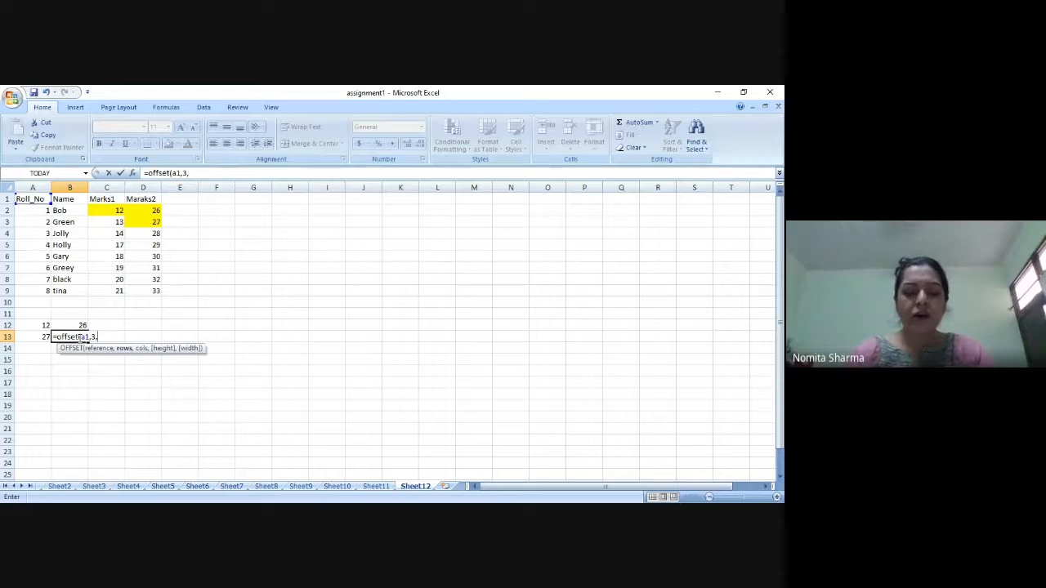
{"action": "type", "text": "2"}
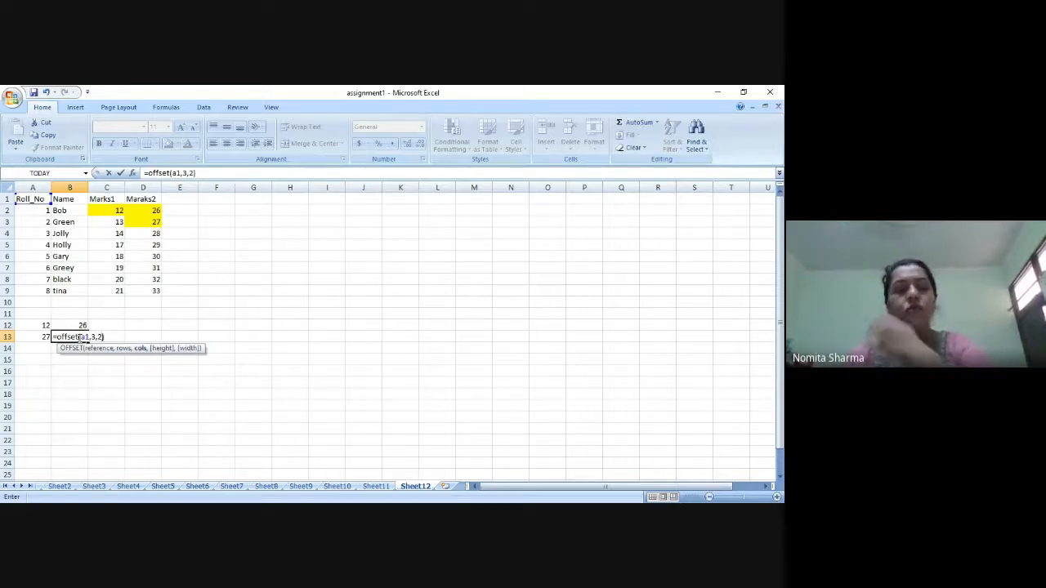
{"action": "type", "text": ")"}
{"action": "key", "text": "Return"}
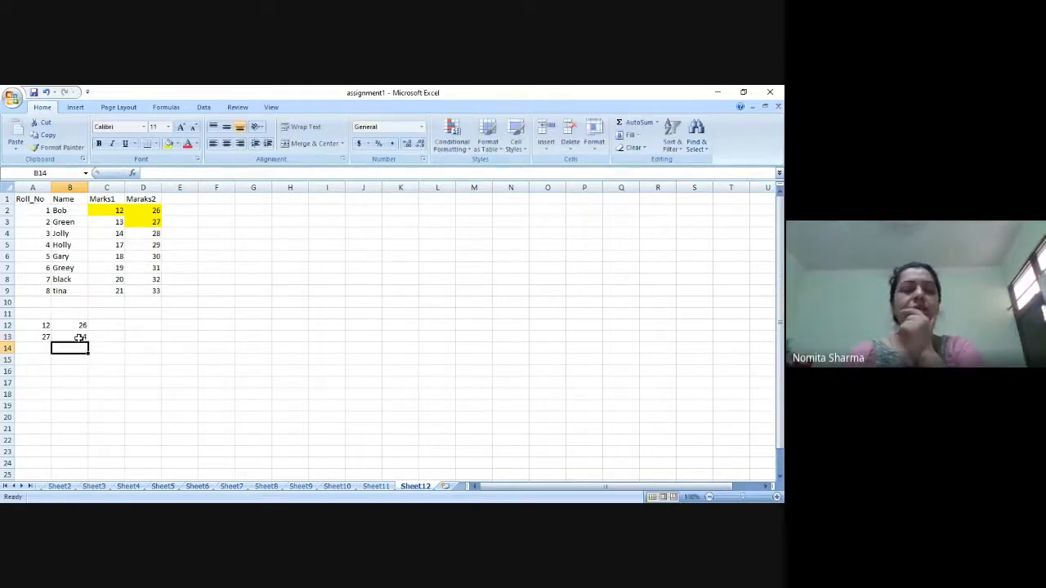
Highlight cell C4 in the Marks1 column with a yellow fill and review the formula in cell B13.
{"action": "left_click", "coordinate": [81, 337]}
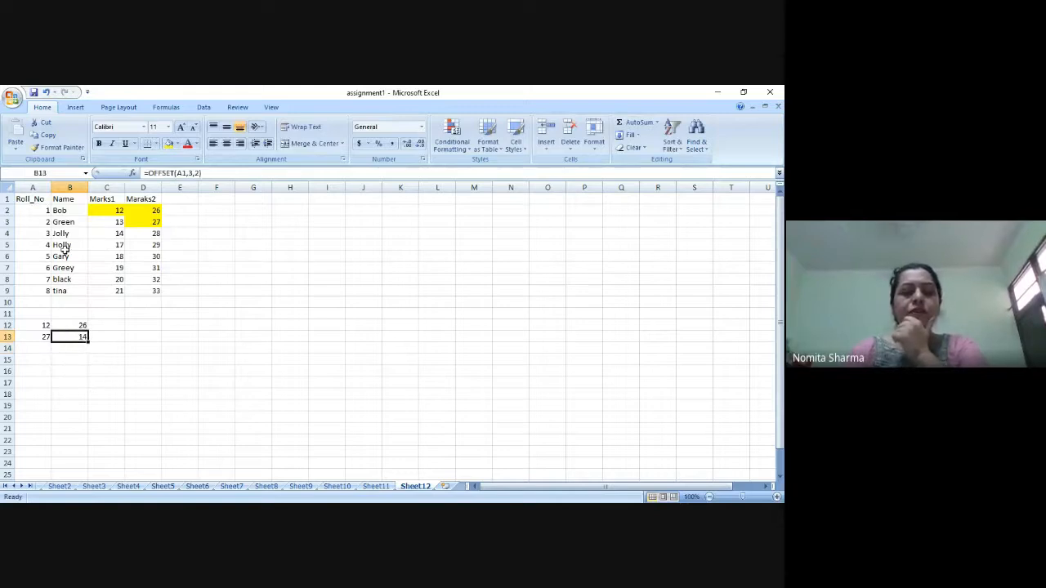
{"action": "left_click", "coordinate": [112, 233]}
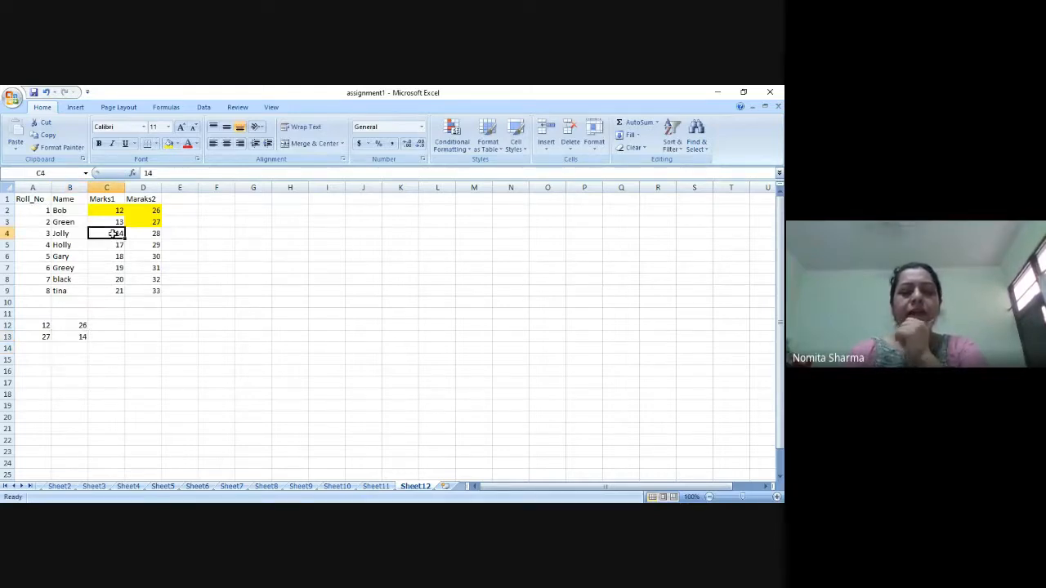
{"action": "left_click", "coordinate": [169, 146]}
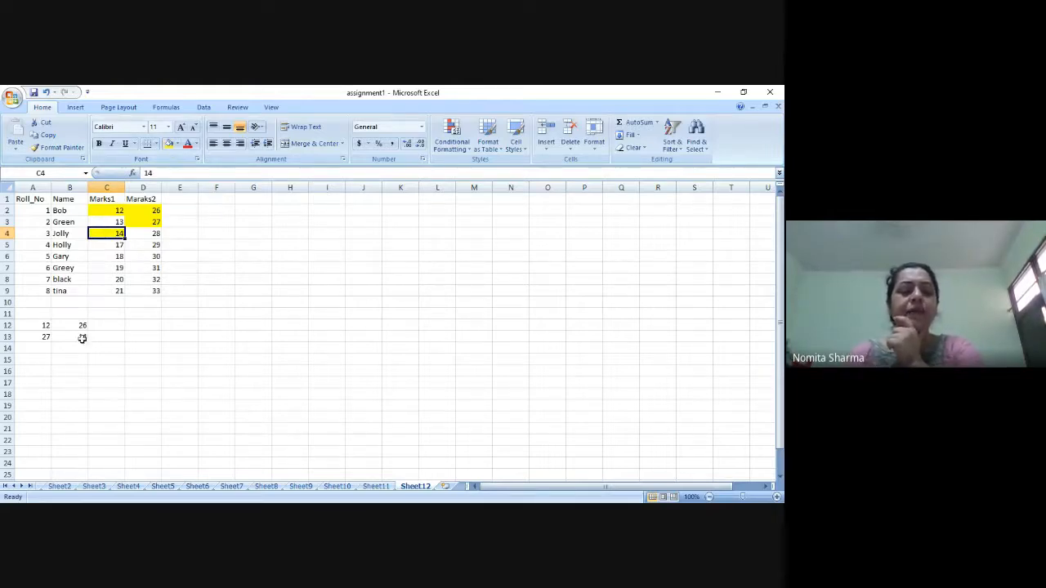
{"action": "left_click", "coordinate": [79, 336]}
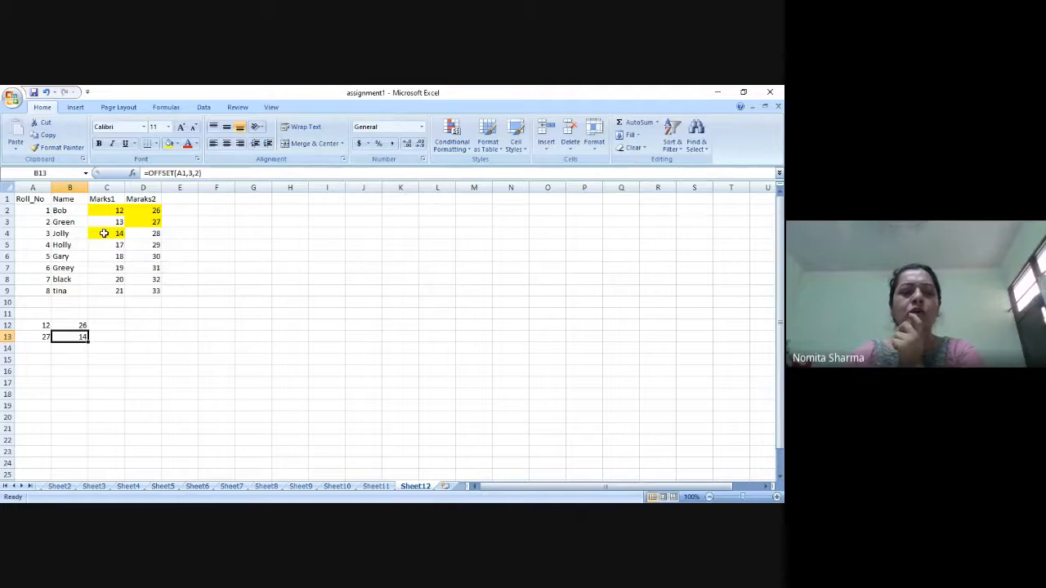
Enter the formula =OFFSET(D1,1,1) in cell C12 and check it against its reference column D.
{"action": "left_click", "coordinate": [106, 326]}
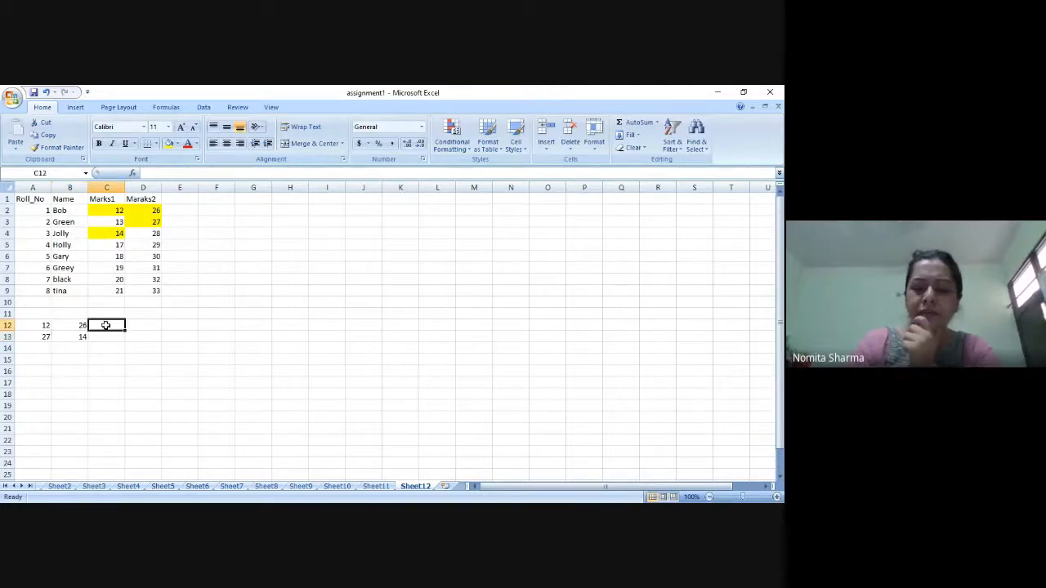
{"action": "type", "text": "=off"}
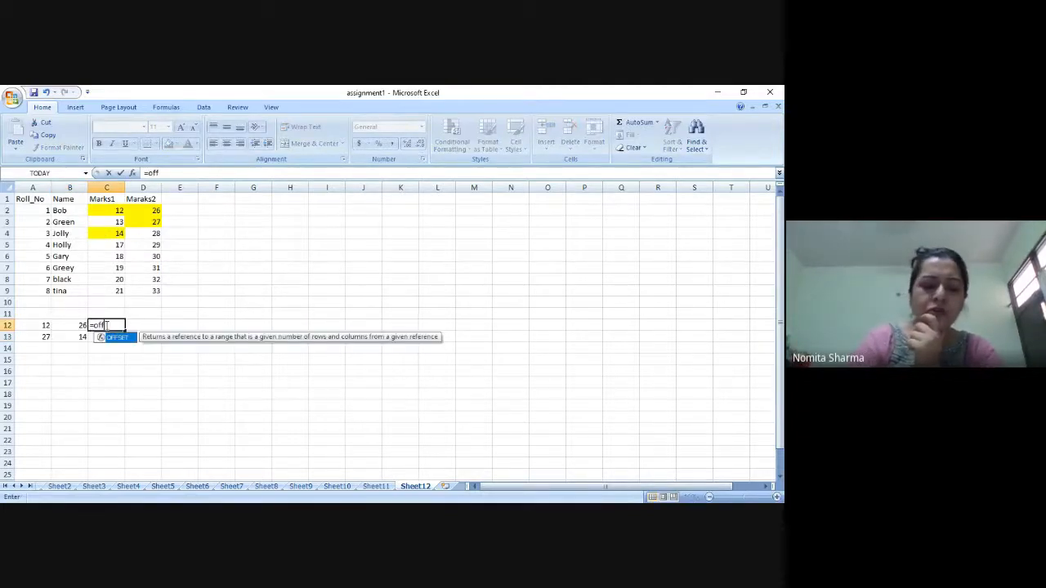
{"action": "type", "text": "set("}
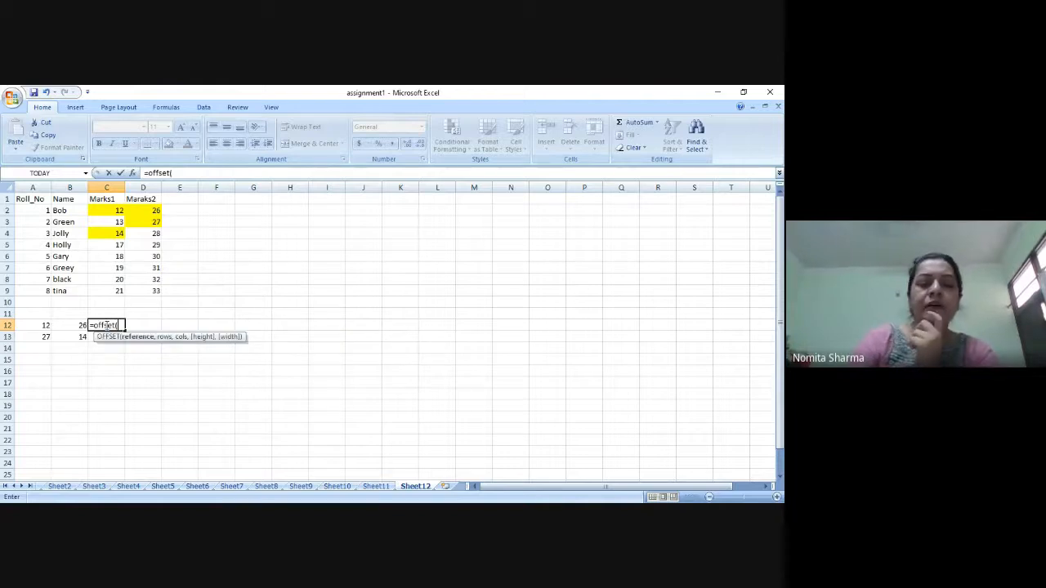
{"action": "type", "text": "d1"}
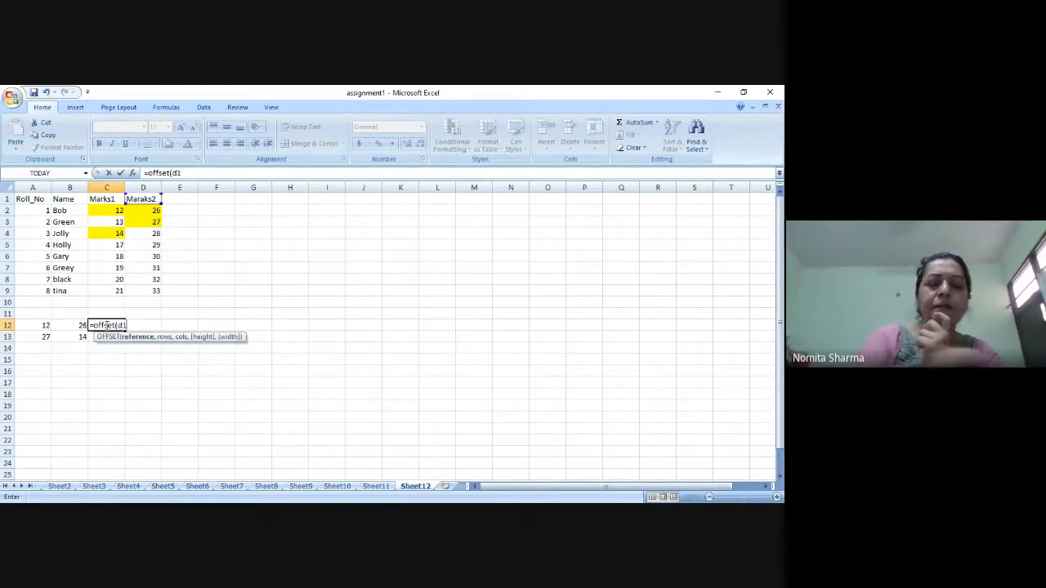
{"action": "type", "text": ","}
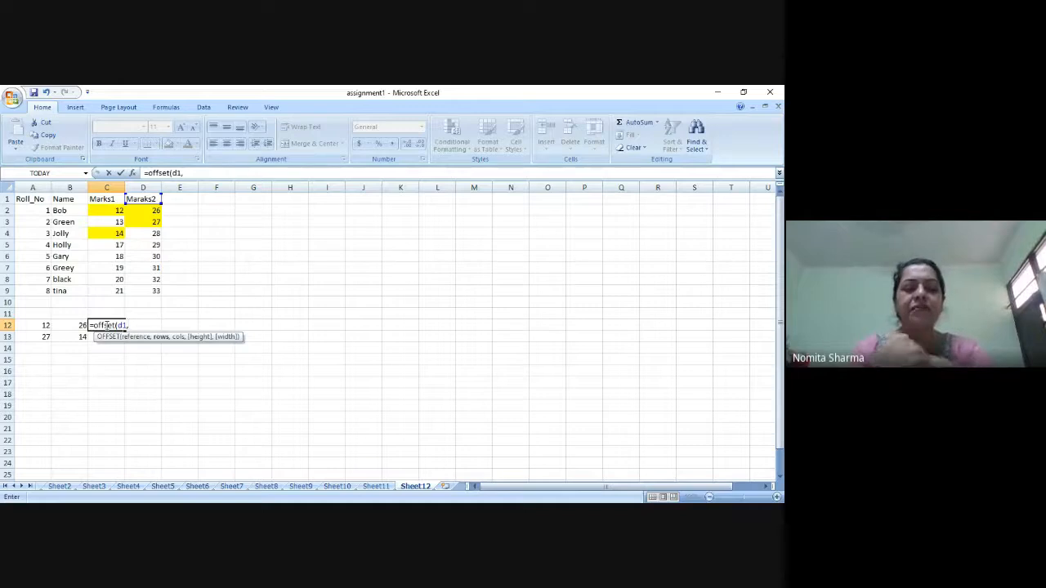
{"action": "type", "text": "1,1"}
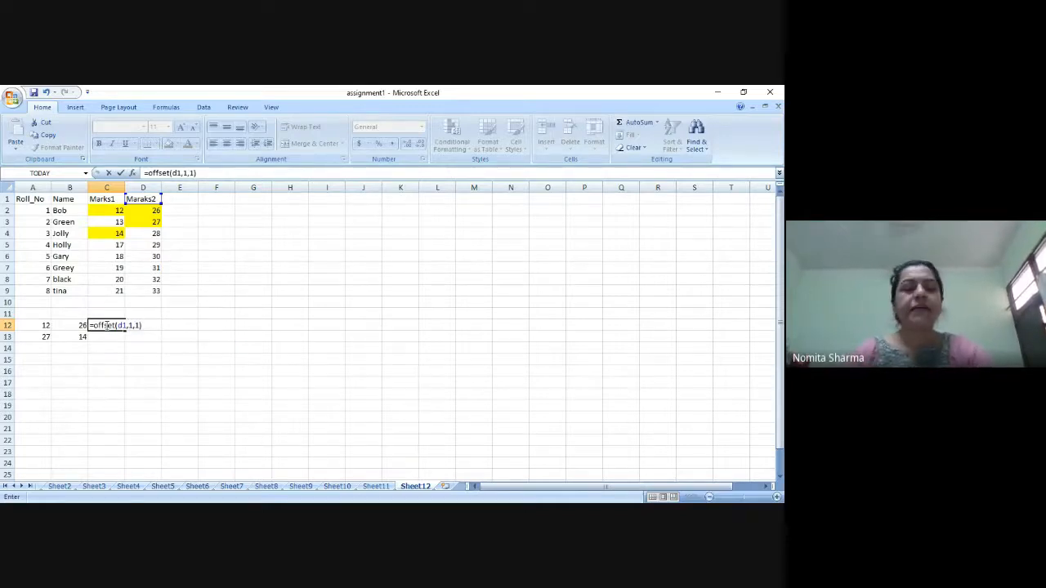
{"action": "key", "text": "Return"}
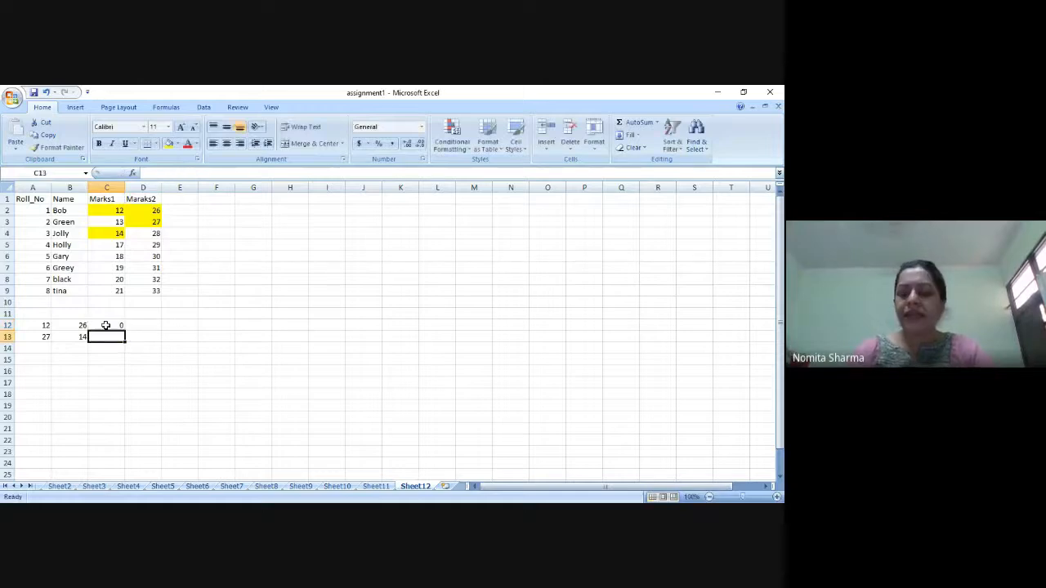
{"action": "left_click", "coordinate": [105, 325]}
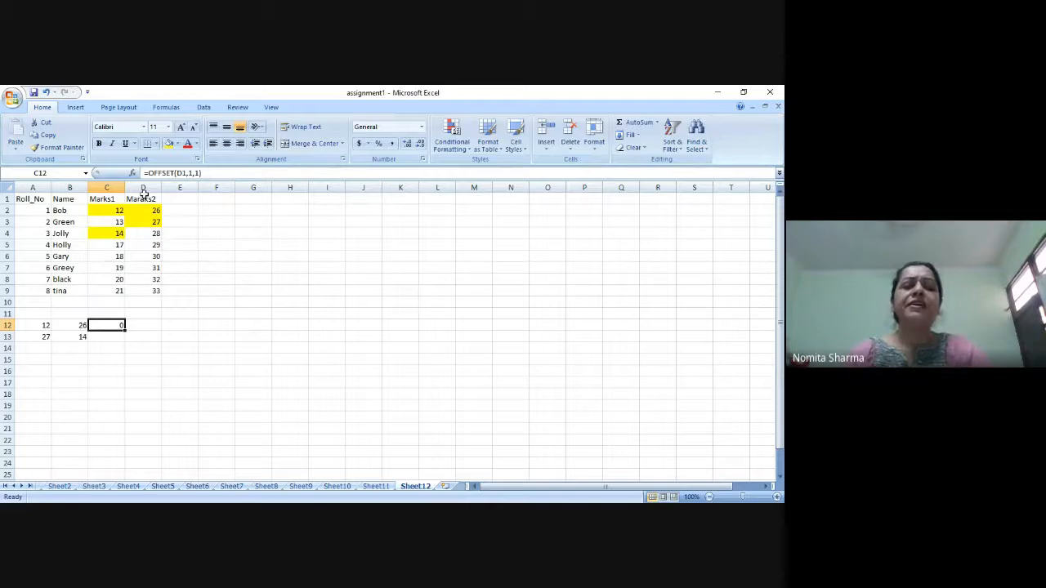
{"action": "left_click", "coordinate": [143, 188]}
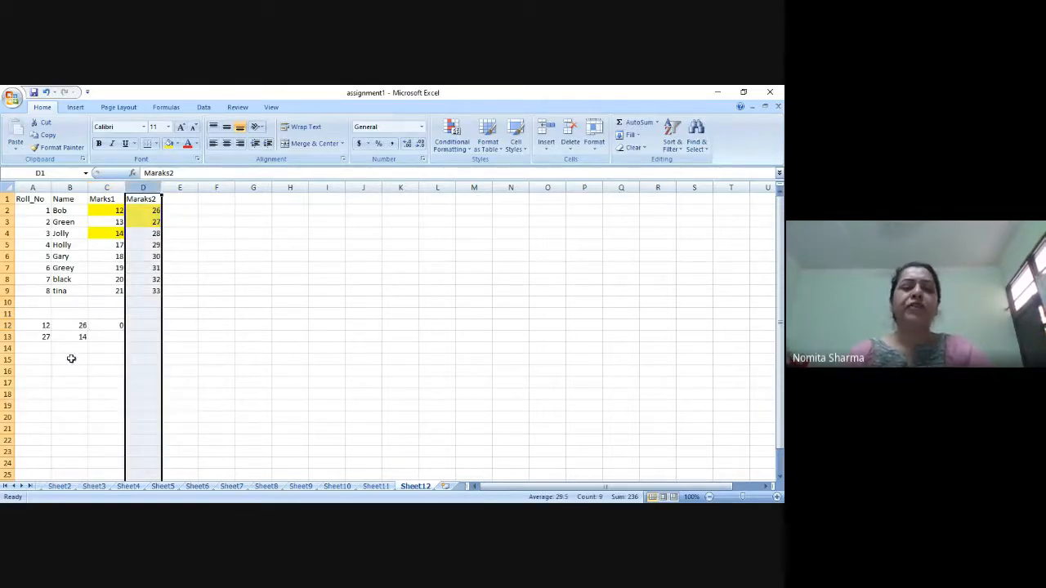
{"action": "left_click", "coordinate": [101, 327]}
Enter the formula =OFFSET(C1,2,7) in cell C13 and check it against its reference column C.
{"action": "left_click", "coordinate": [107, 336]}
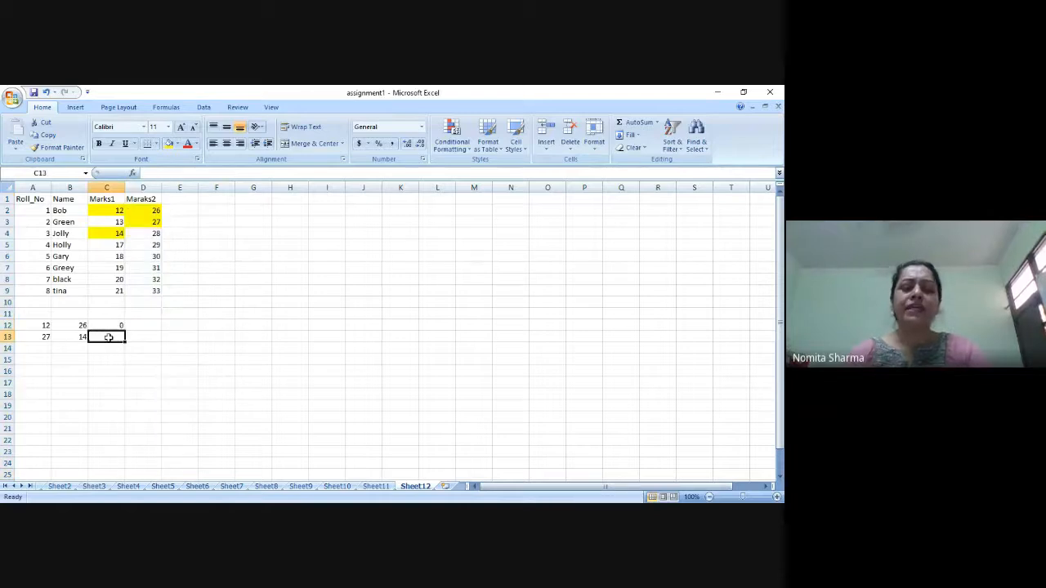
{"action": "type", "text": "=o"}
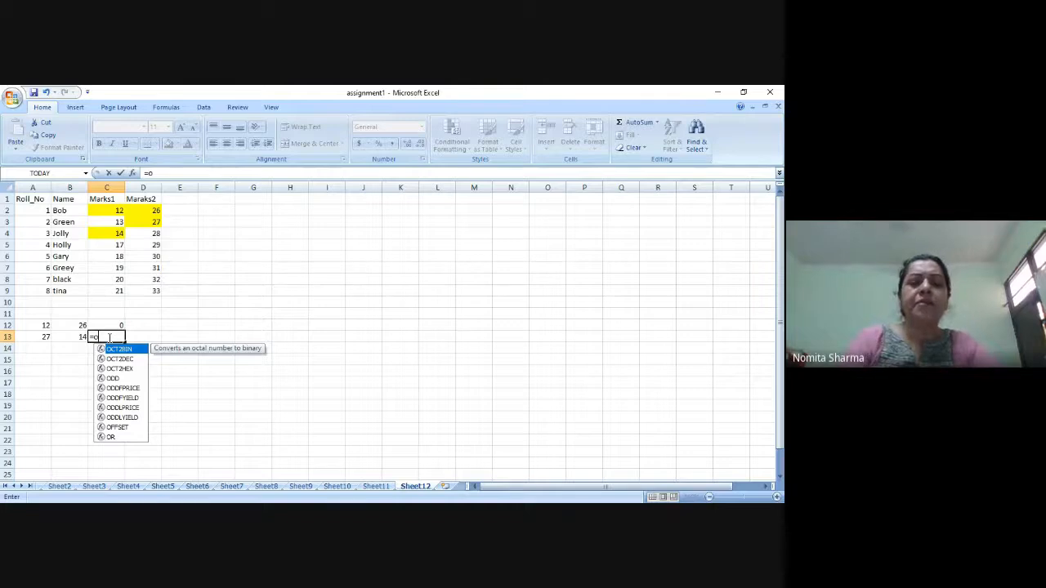
{"action": "type", "text": "ffset(c1"}
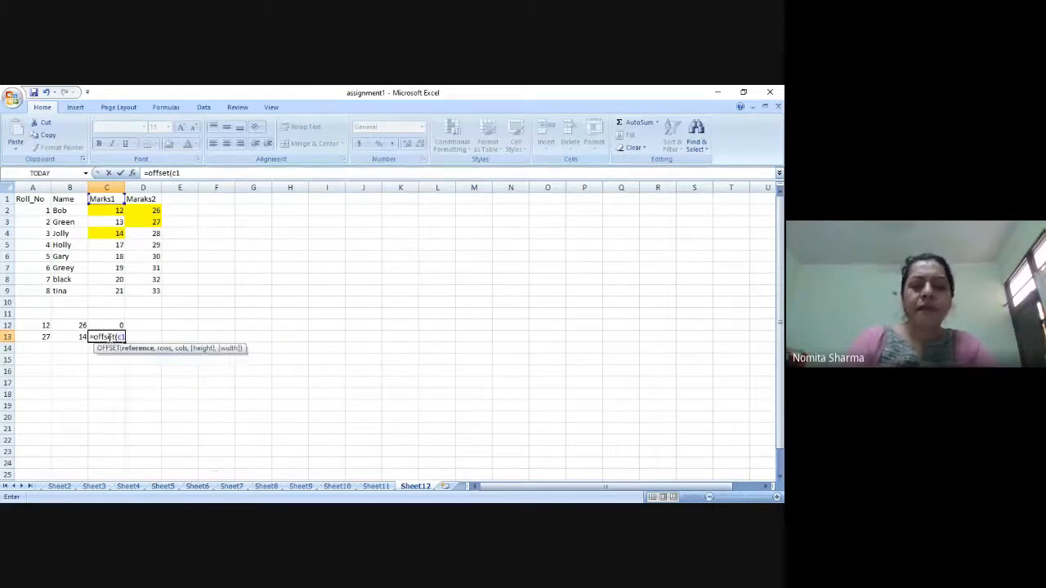
{"action": "type", "text": ","}
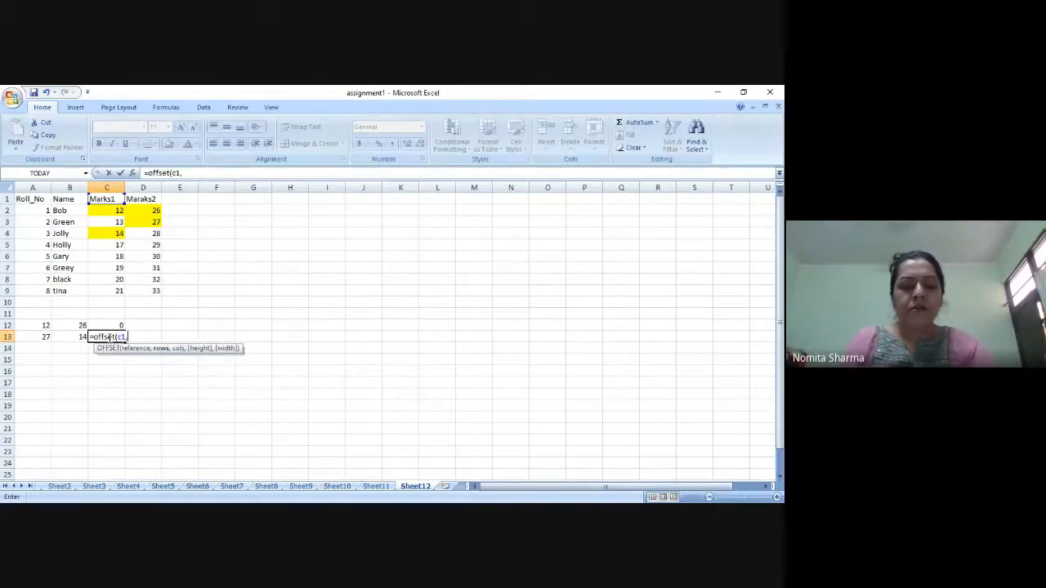
{"action": "type", "text": "2,7"}
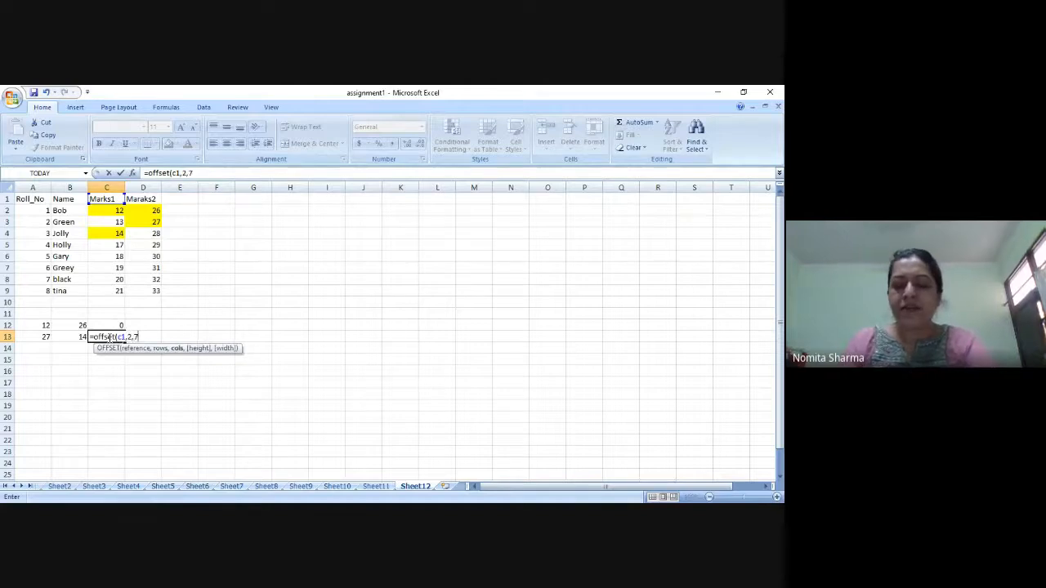
{"action": "type", "text": ")"}
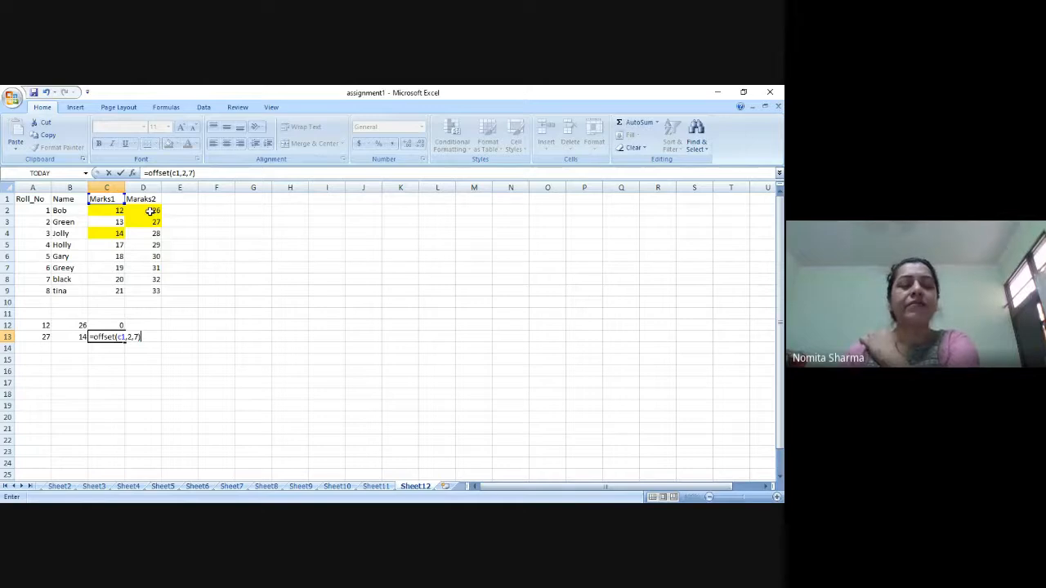
{"action": "key", "text": "ctrl+Return"}
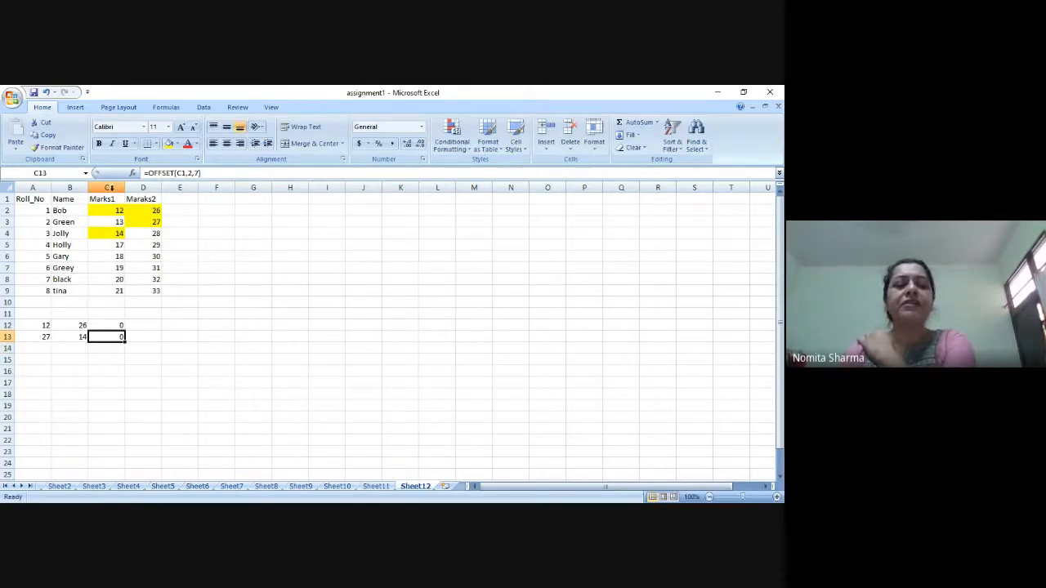
{"action": "left_click", "coordinate": [110, 188]}
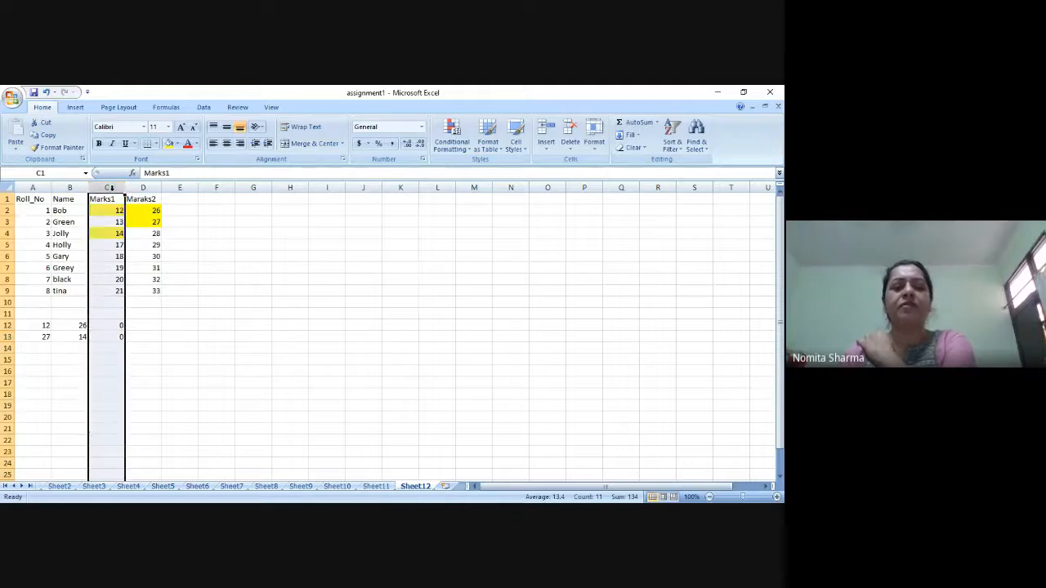
{"action": "left_click", "coordinate": [105, 338]}
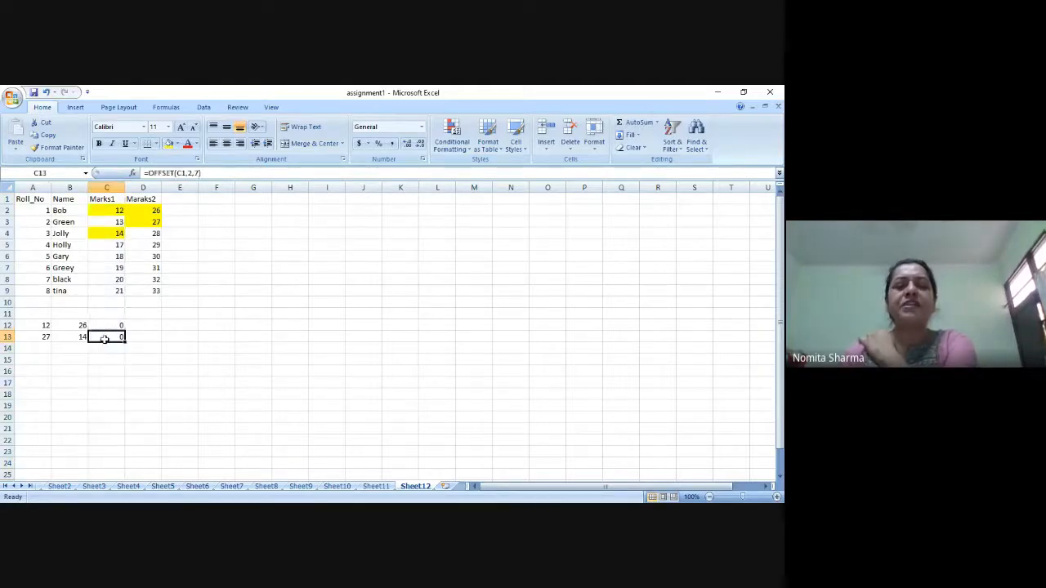
Check row 3 of the marks table against the OFFSET formula in cell C13.
{"action": "left_click", "coordinate": [6, 221]}
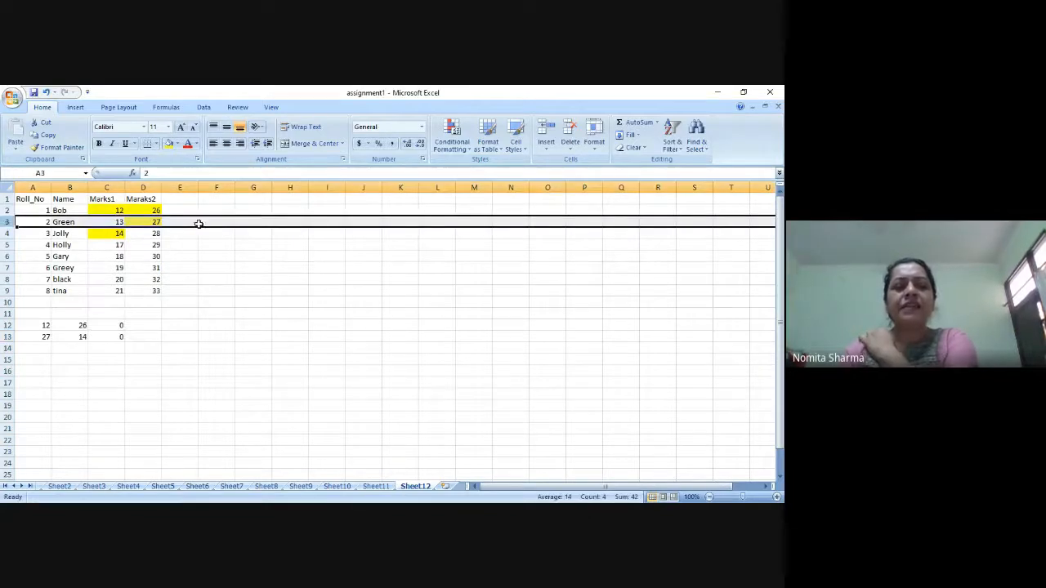
{"action": "left_click", "coordinate": [120, 336]}
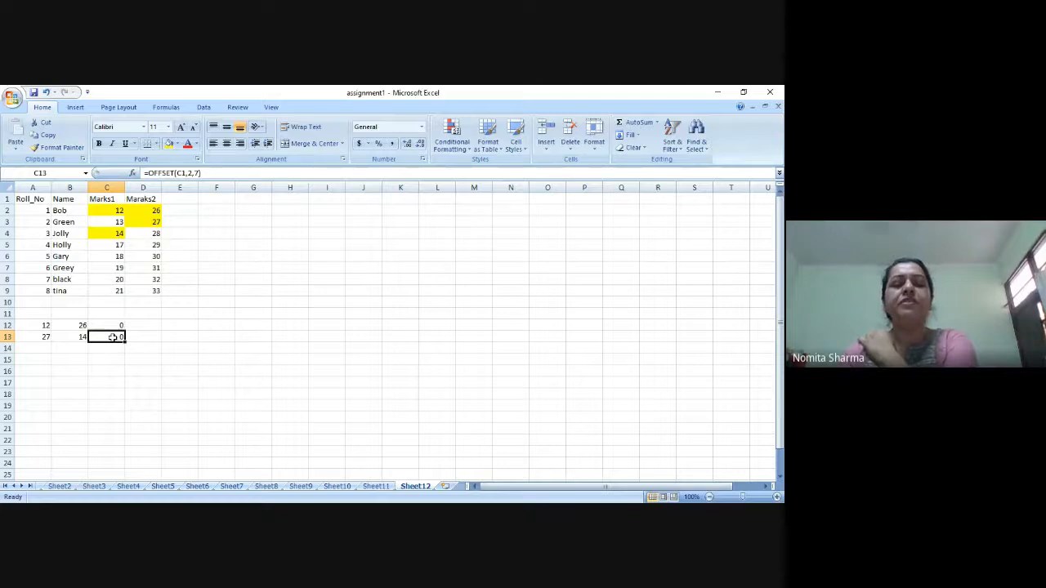
Enter the formula =OFFSET(B1,7,1) in cell D12 and reselect the cell to review it.
{"action": "left_click", "coordinate": [151, 325]}
{"action": "type", "text": "="}
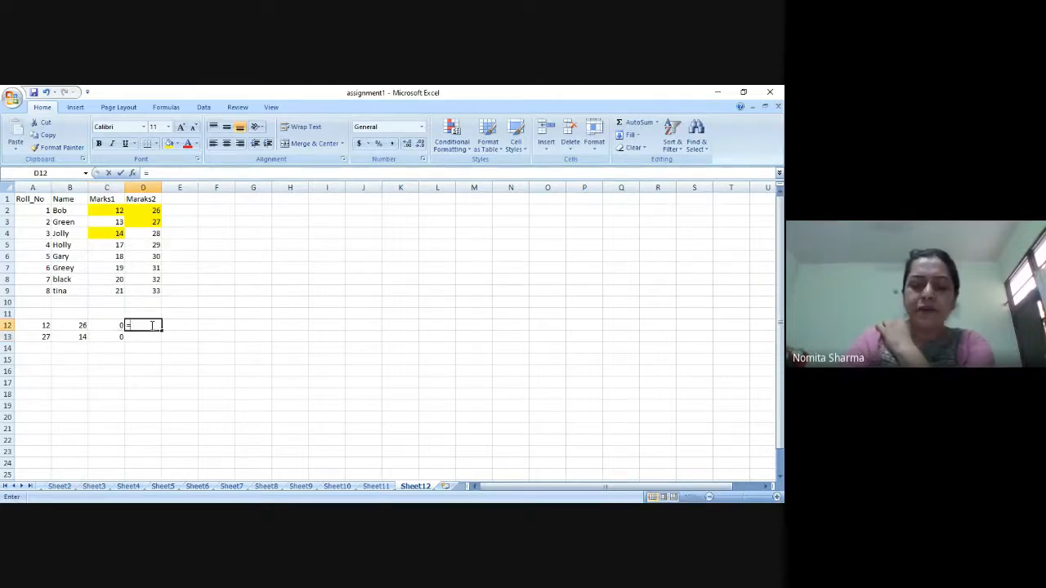
{"action": "type", "text": "offset"}
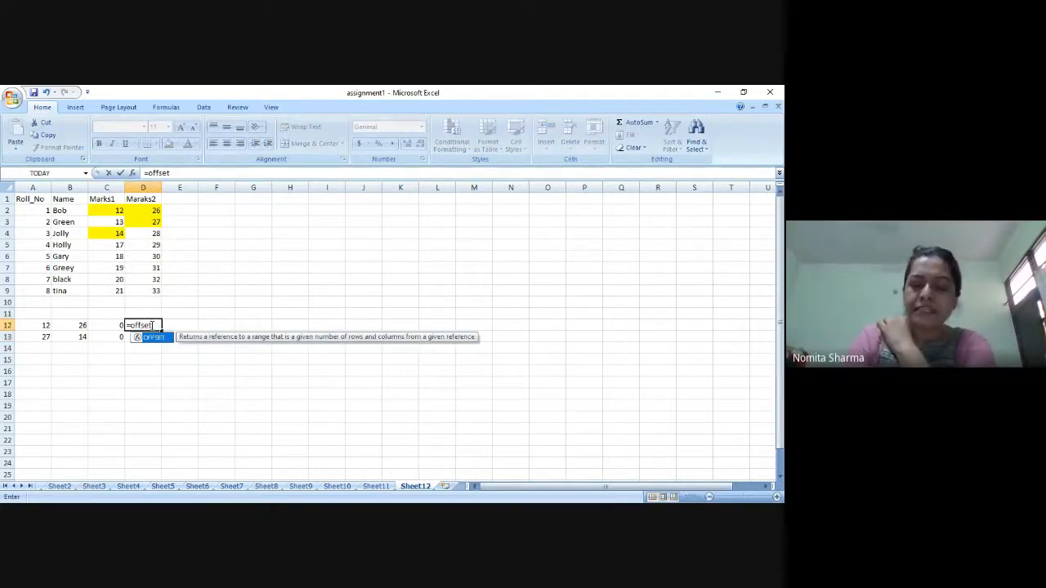
{"action": "type", "text": "(b"}
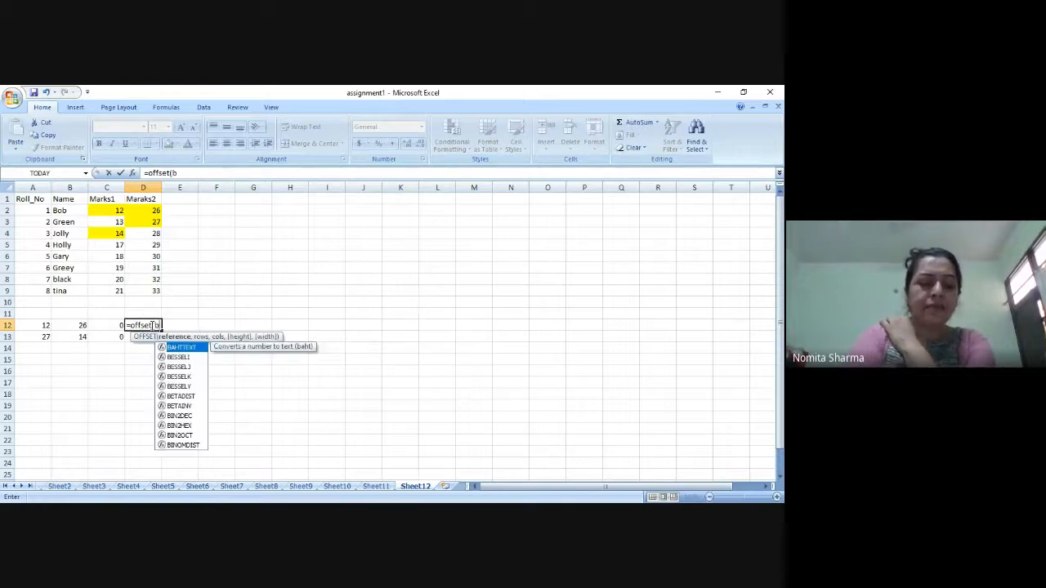
{"action": "type", "text": "1,"}
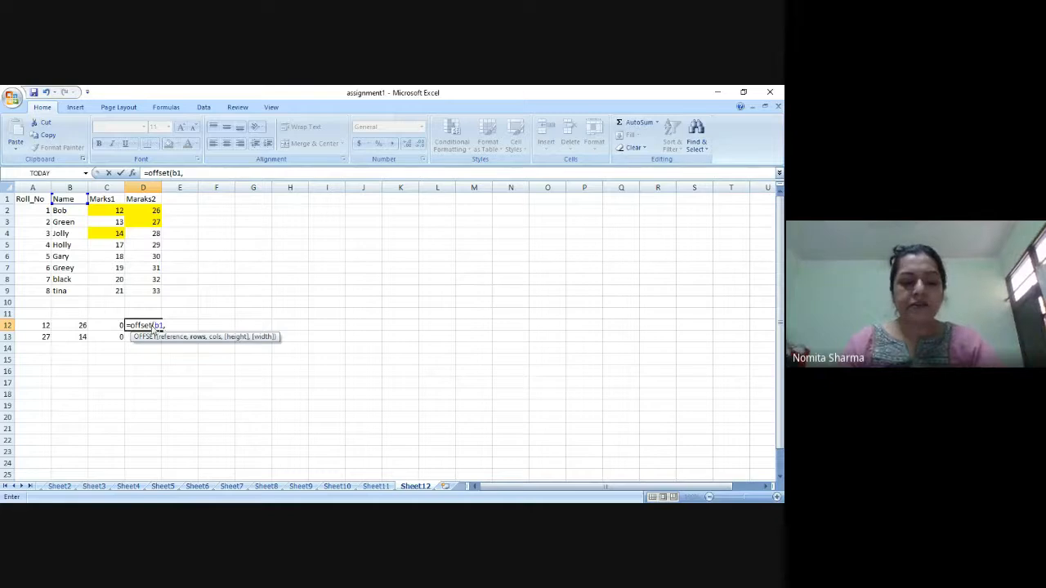
{"action": "type", "text": "7,1"}
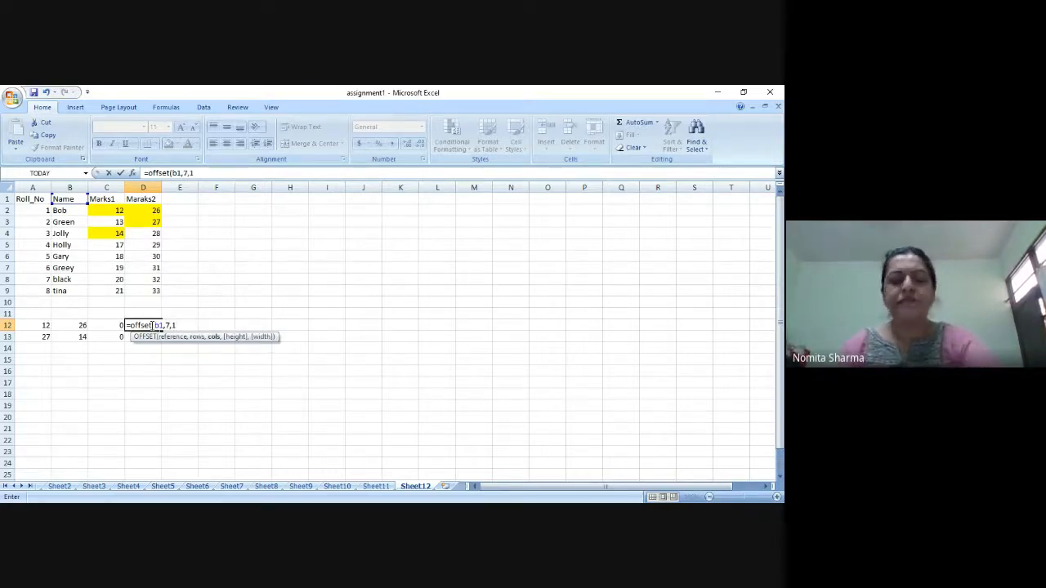
{"action": "key", "text": "Return"}
{"action": "left_click", "coordinate": [151, 325]}
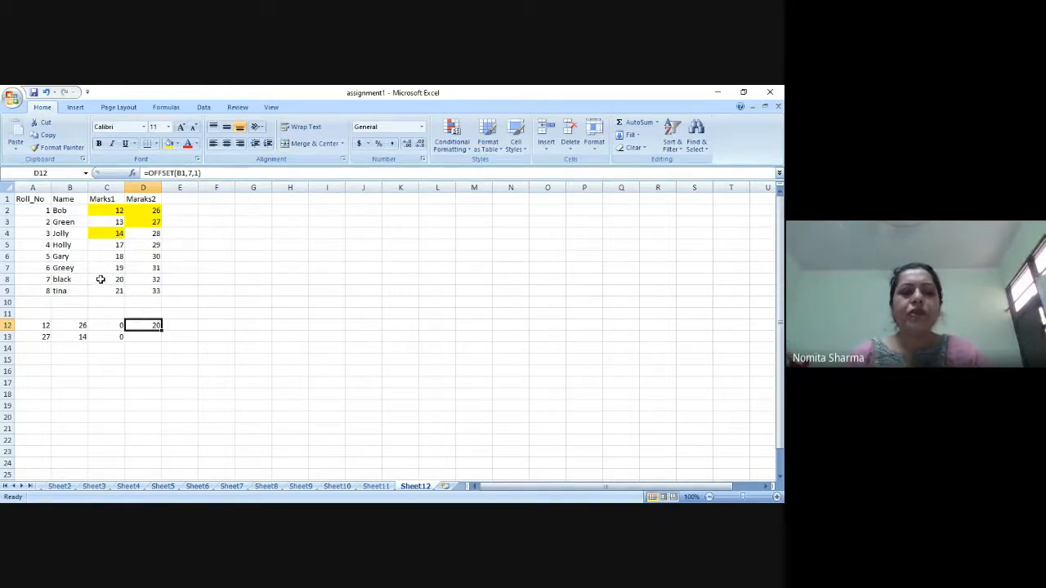
Enter the formula =OFFSET(A1,20,2) in cell D13 and reselect the cell to review it.
{"action": "left_click", "coordinate": [143, 337]}
{"action": "type", "text": "=o"}
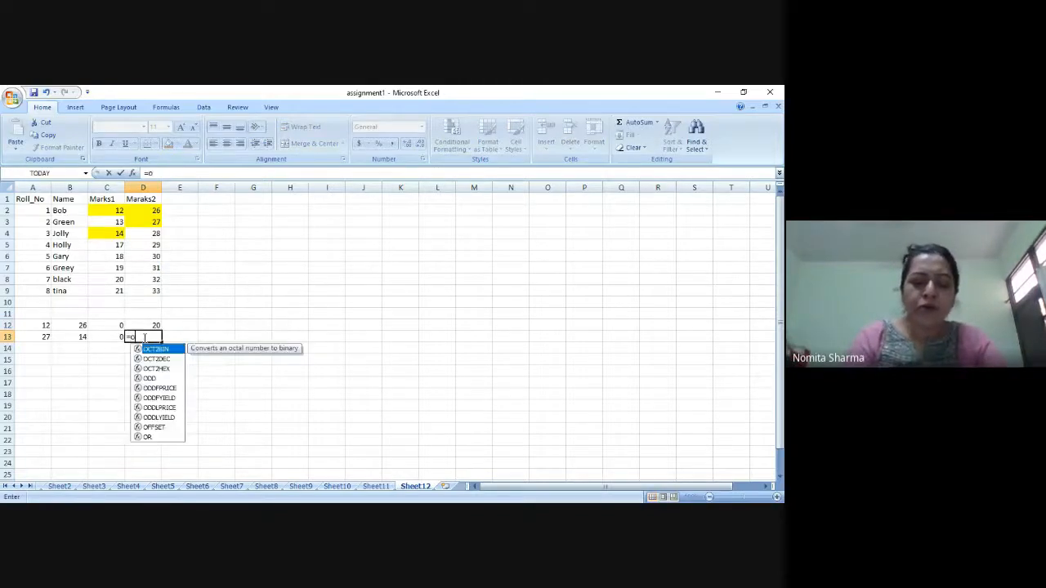
{"action": "type", "text": "ffset("}
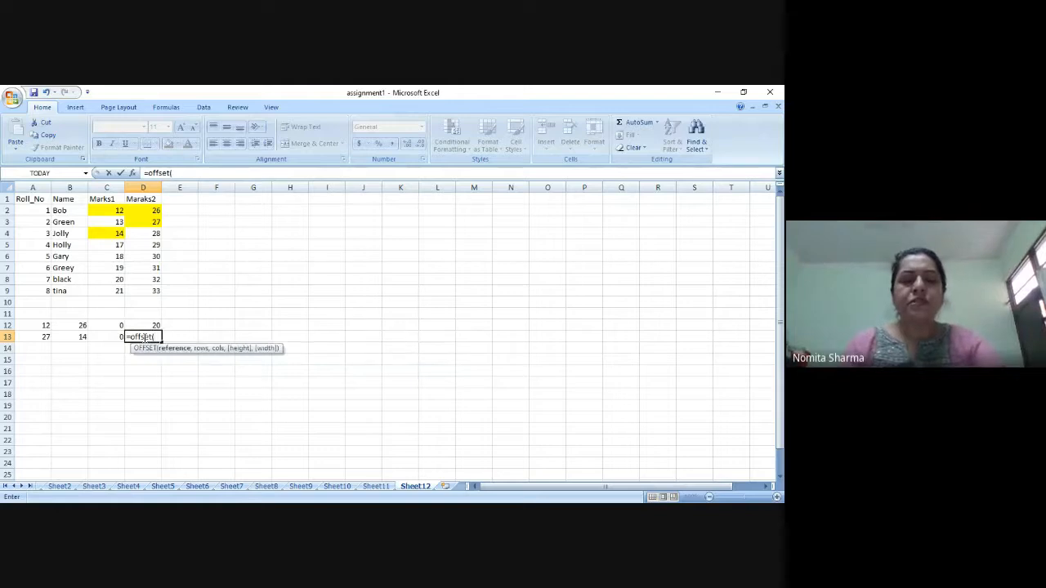
{"action": "type", "text": "a1"}
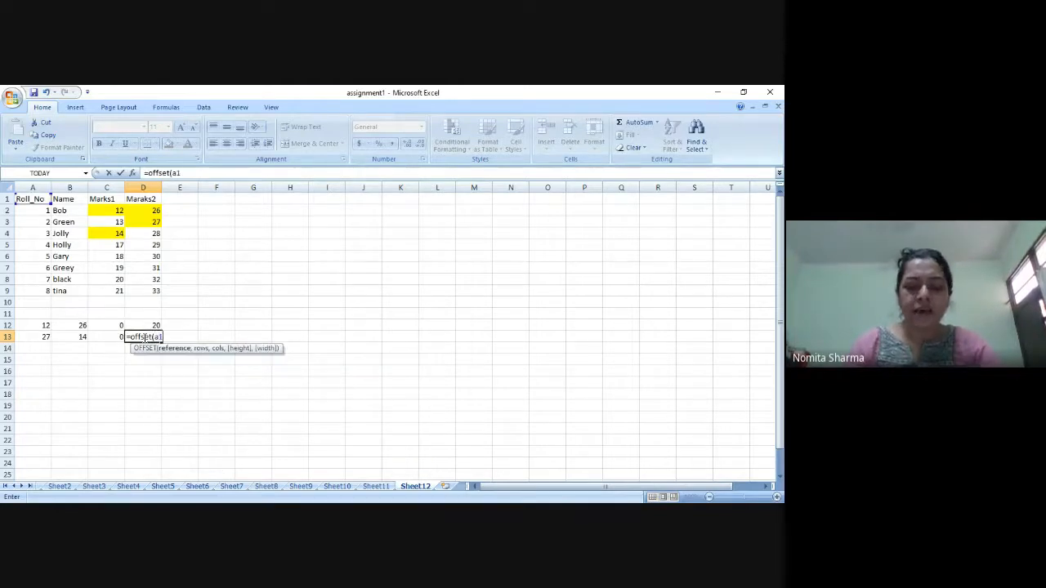
{"action": "type", "text": ","}
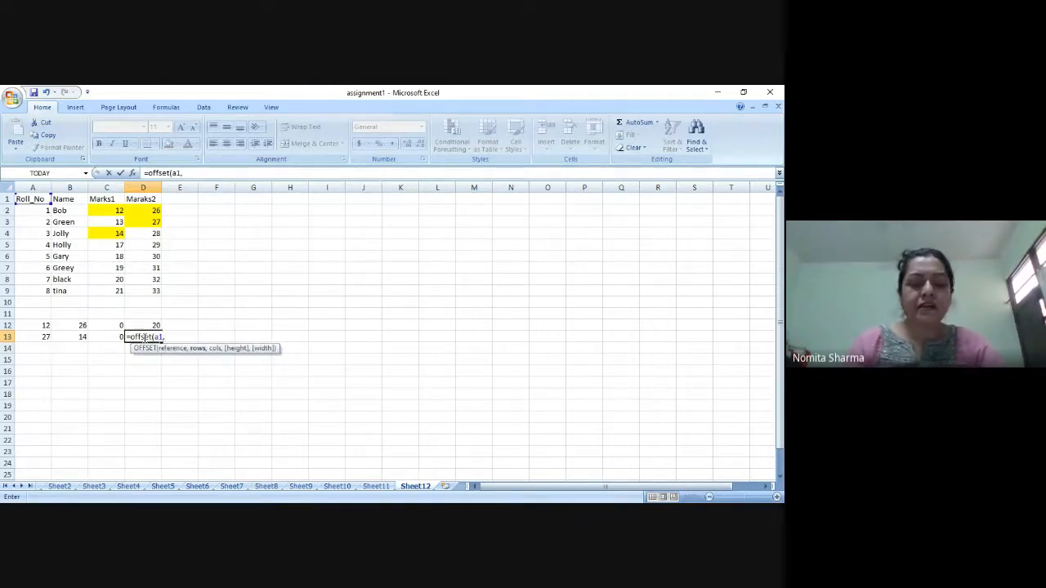
{"action": "type", "text": "20,2"}
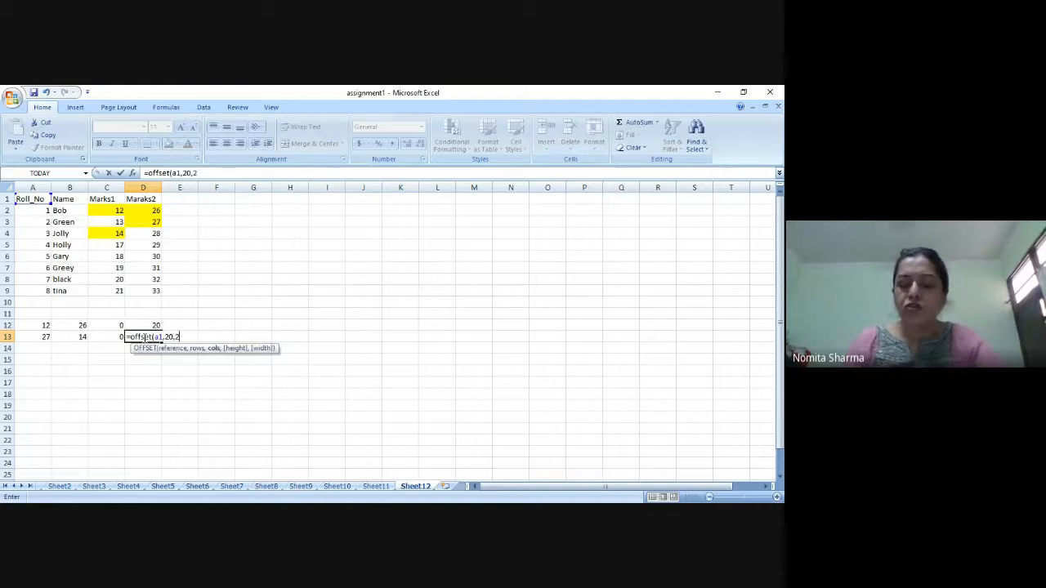
{"action": "key", "text": "Return"}
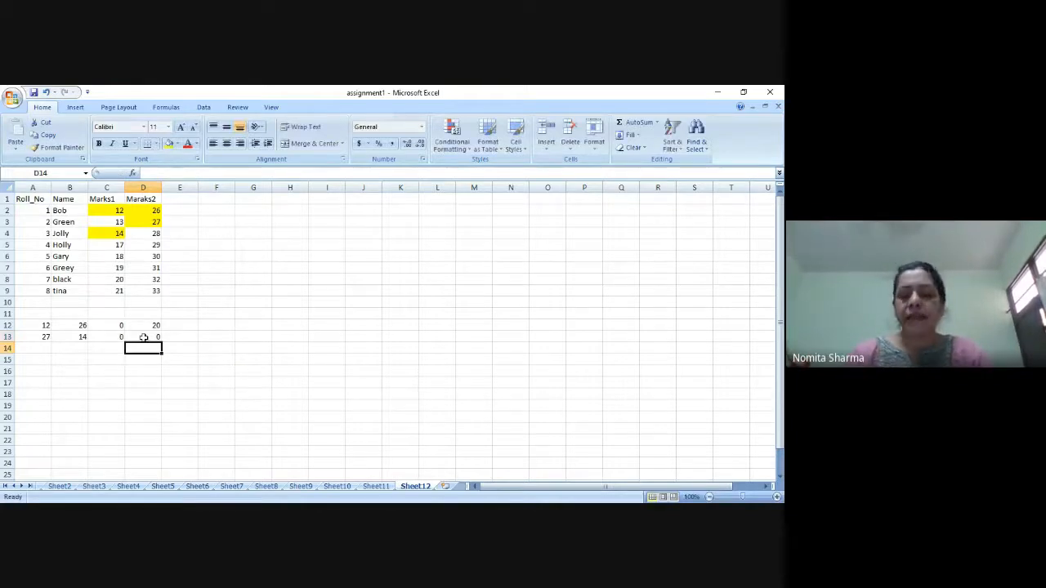
{"action": "left_click", "coordinate": [143, 337]}
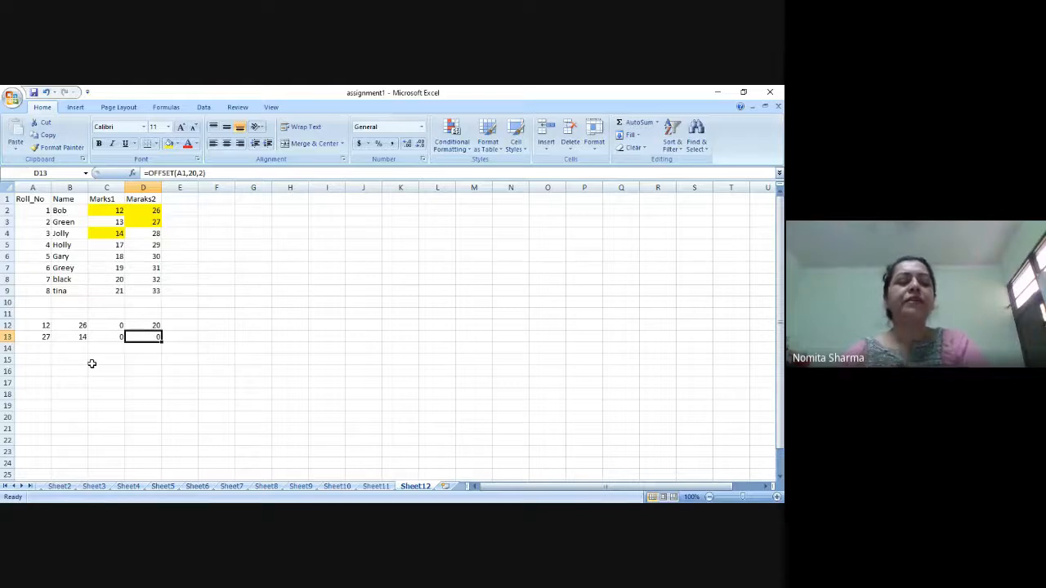
Review the OFFSET formula in cell A12 against the first data row of the marks table.
{"action": "left_click", "coordinate": [31, 350]}
{"action": "left_click", "coordinate": [31, 312]}
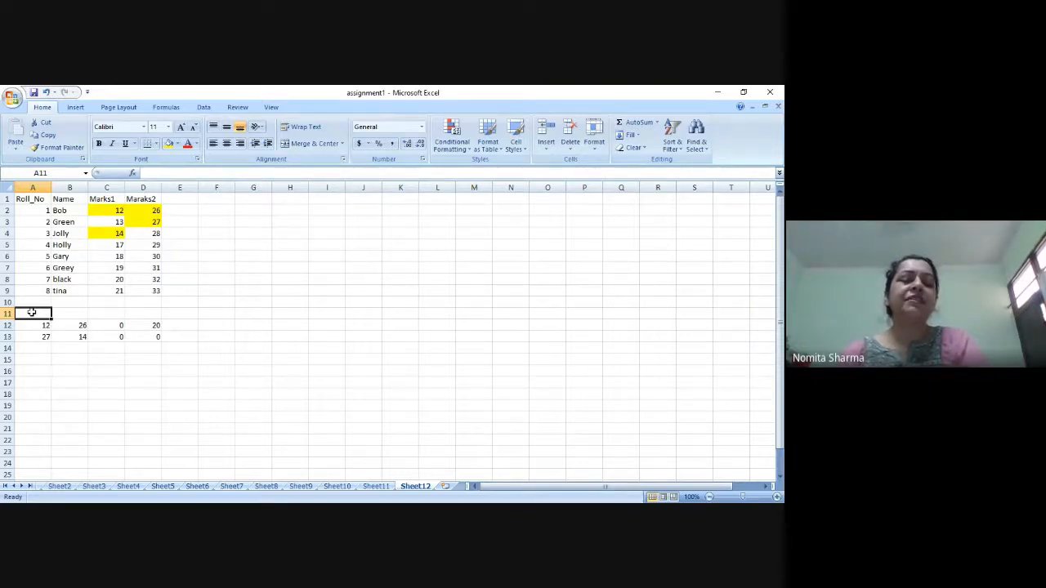
{"action": "left_click", "coordinate": [40, 325]}
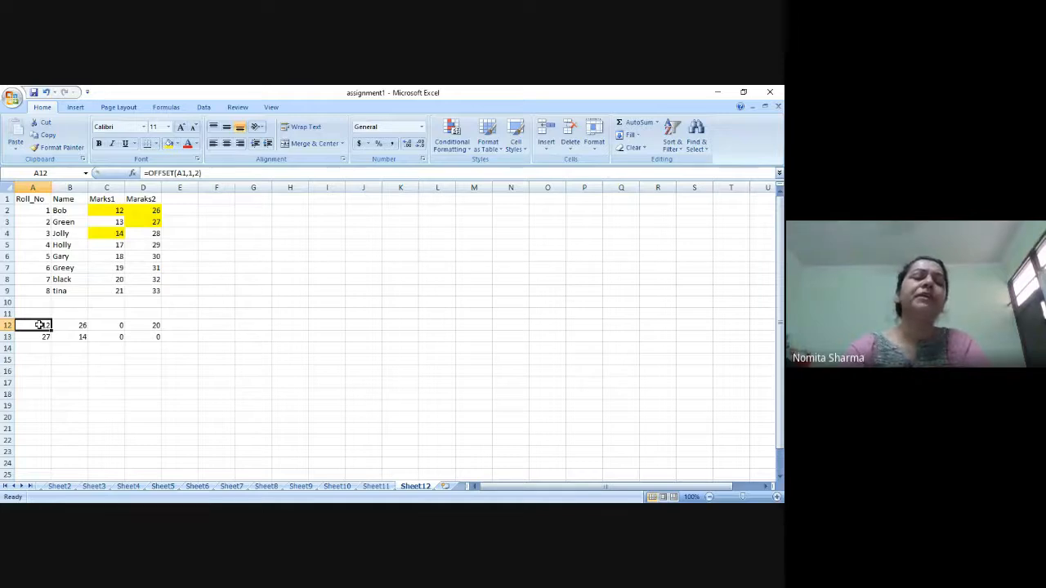
{"action": "left_click", "coordinate": [27, 208]}
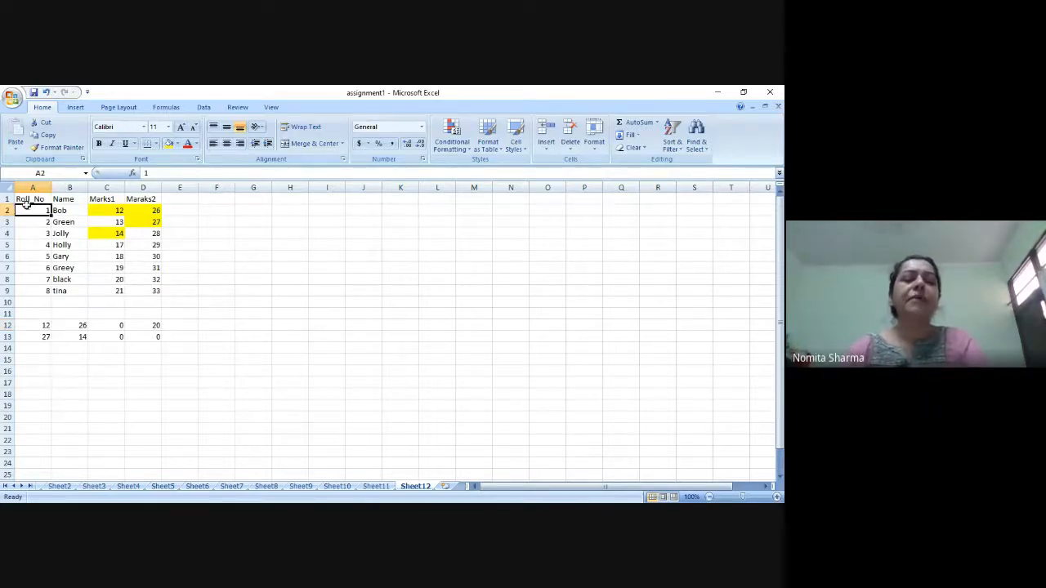
{"action": "left_click", "coordinate": [70, 357]}
{"action": "left_click", "coordinate": [45, 347]}
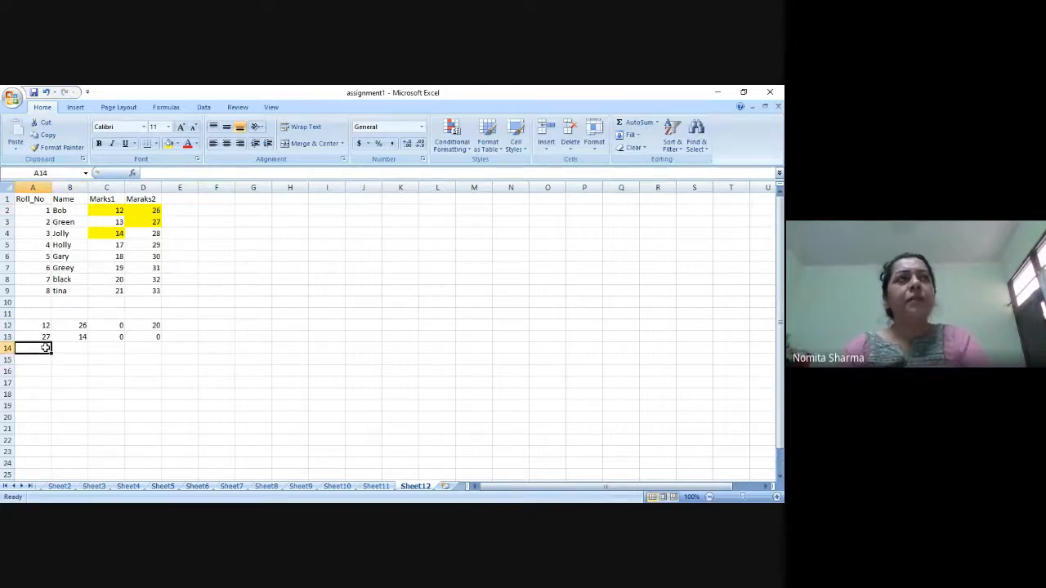